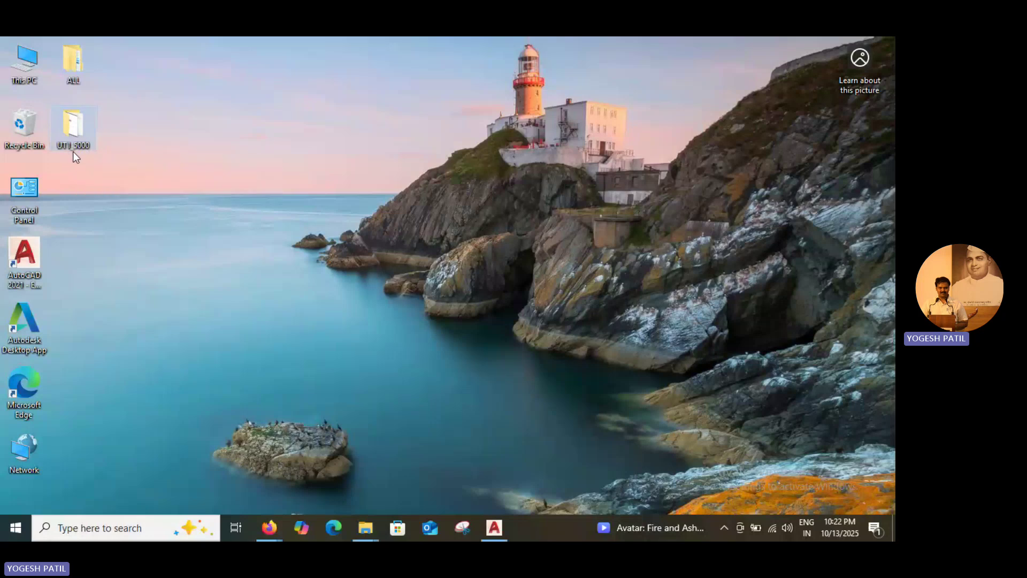
- View the Instructions PDF in the UT I_5000 desktop folder, and close both the document and the folder
double_click(71, 123)
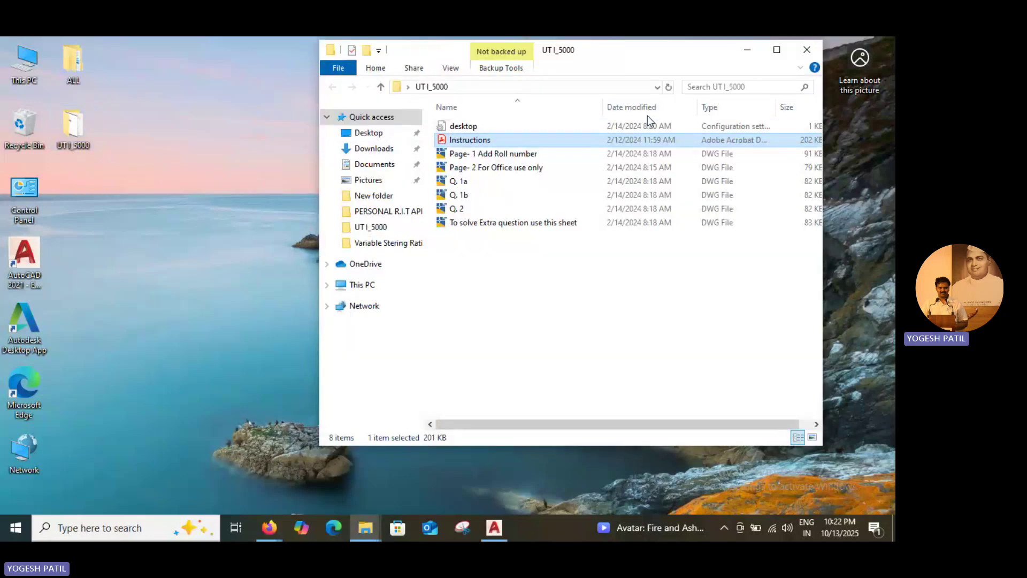
left_click(777, 51)
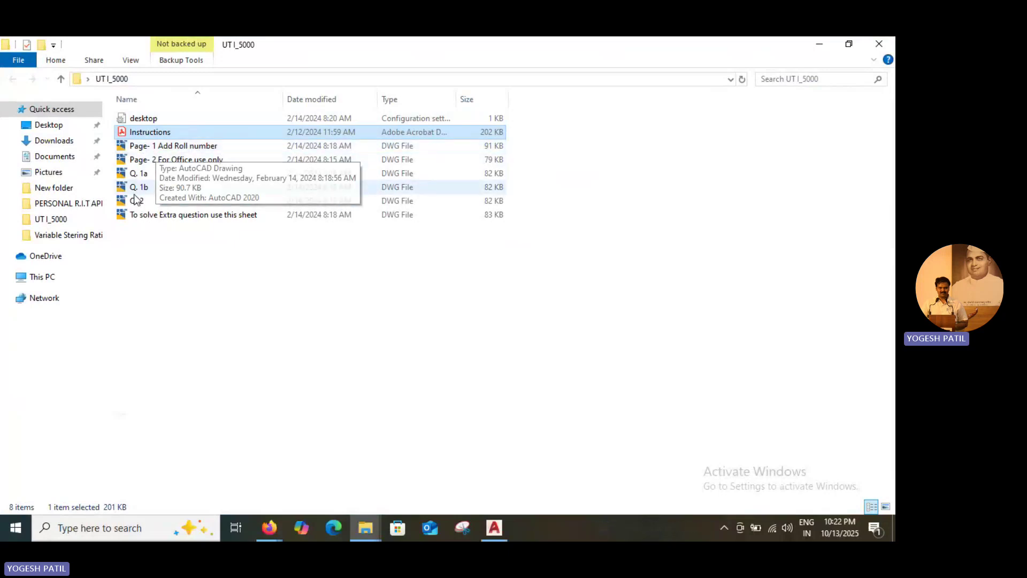
double_click(140, 133)
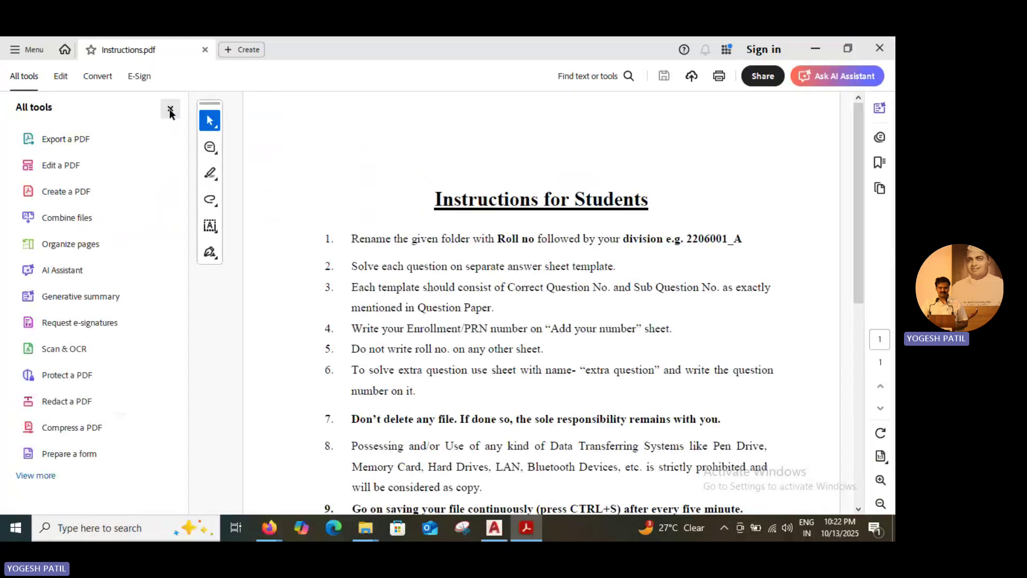
left_click(170, 108)
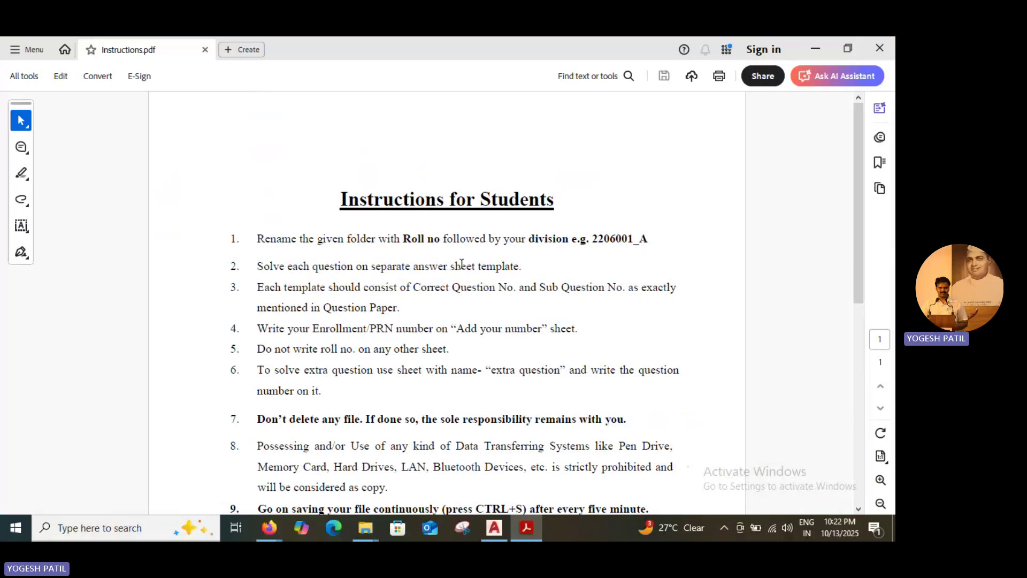
left_click(882, 47)
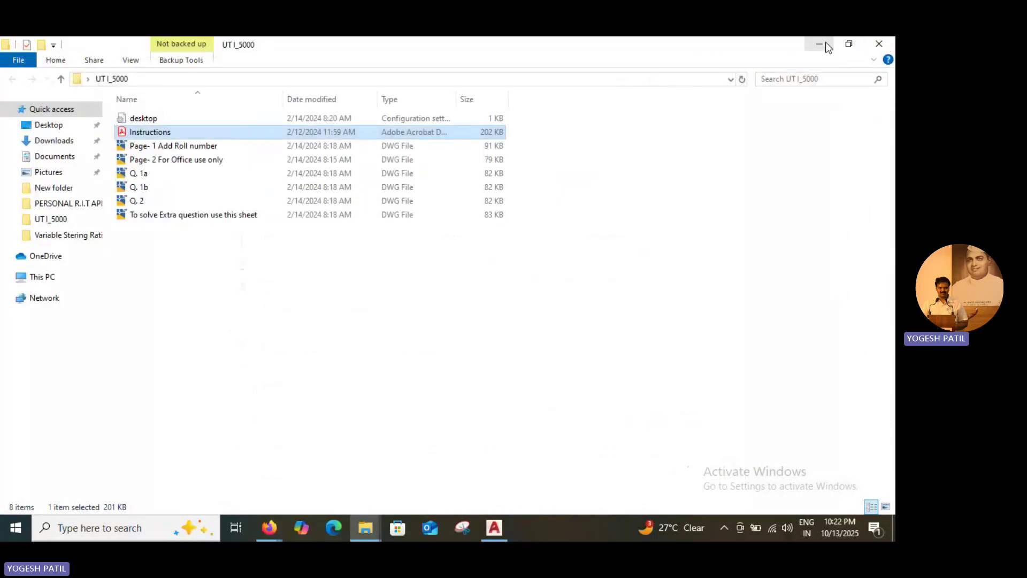
left_click(878, 46)
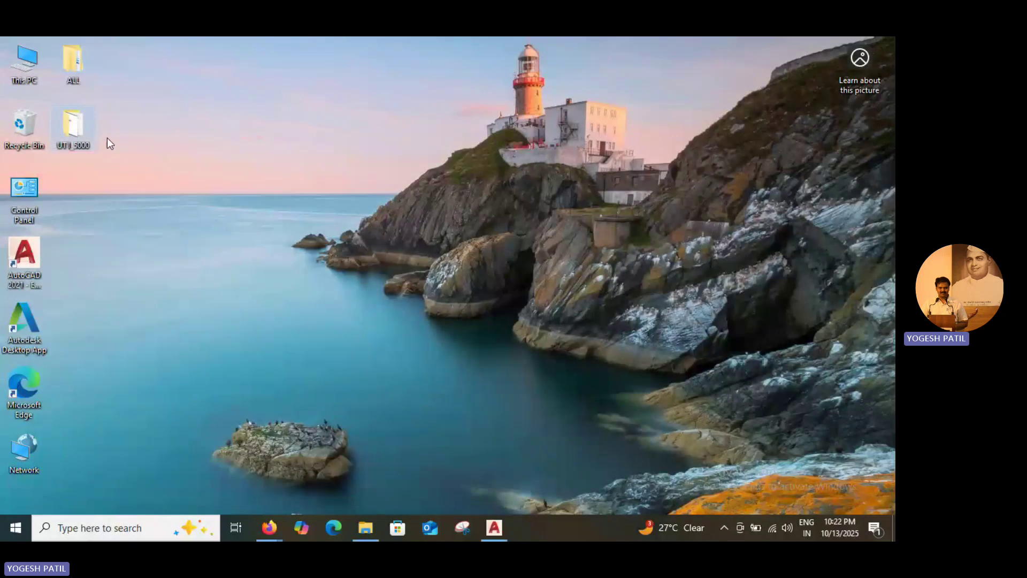
- Rename the UT I_5000 desktop folder to the student's roll number followed by "_A", and open the renamed folder
right_click(69, 142)
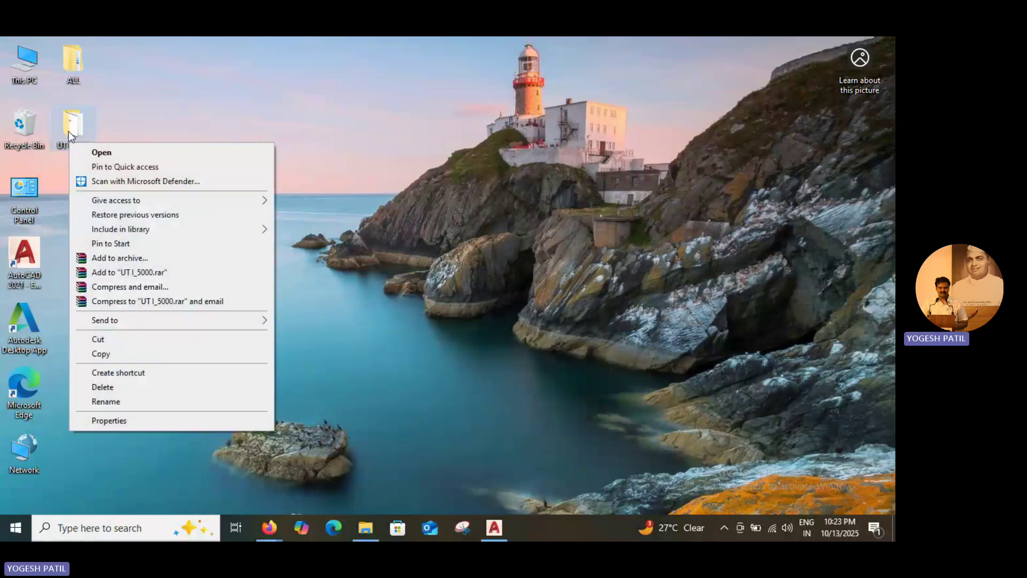
left_click(110, 401)
type("1234")
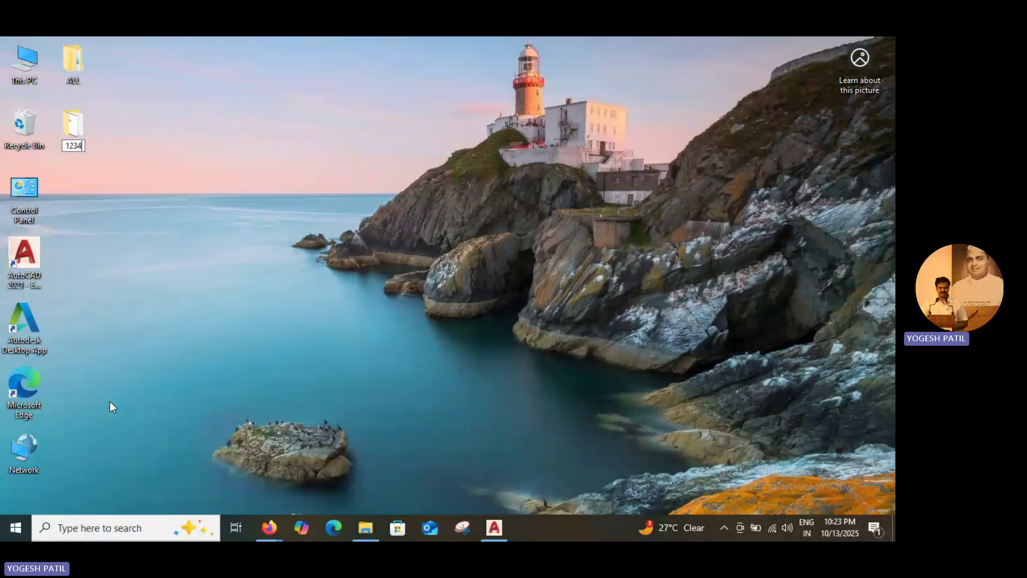
type("_A")
left_click(153, 175)
double_click(73, 124)
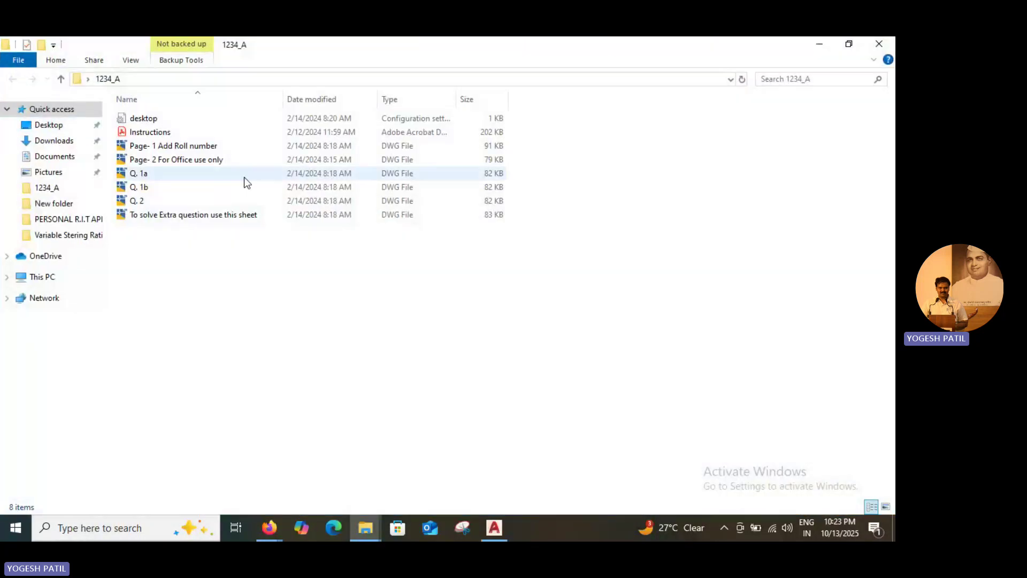
- Read the student instructions in the Instructions PDF through to the end and close the document
double_click(155, 133)
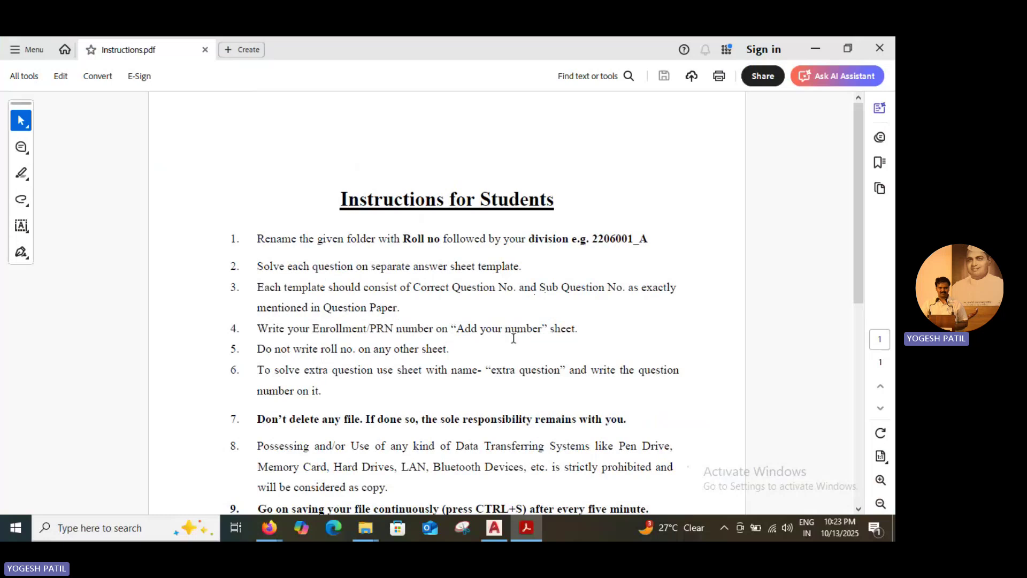
left_click_drag(855, 223, 856, 289)
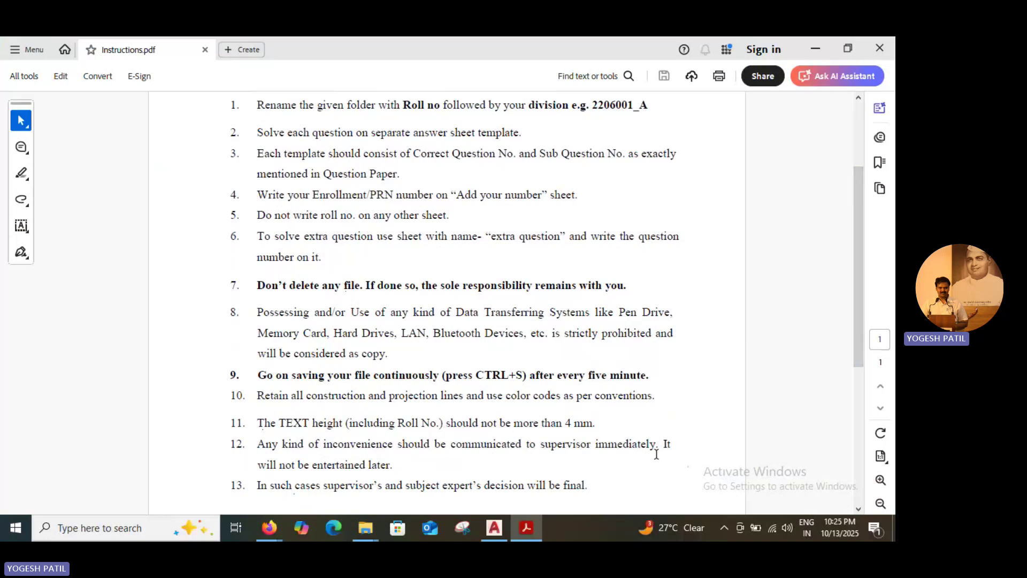
left_click_drag(858, 335, 863, 397)
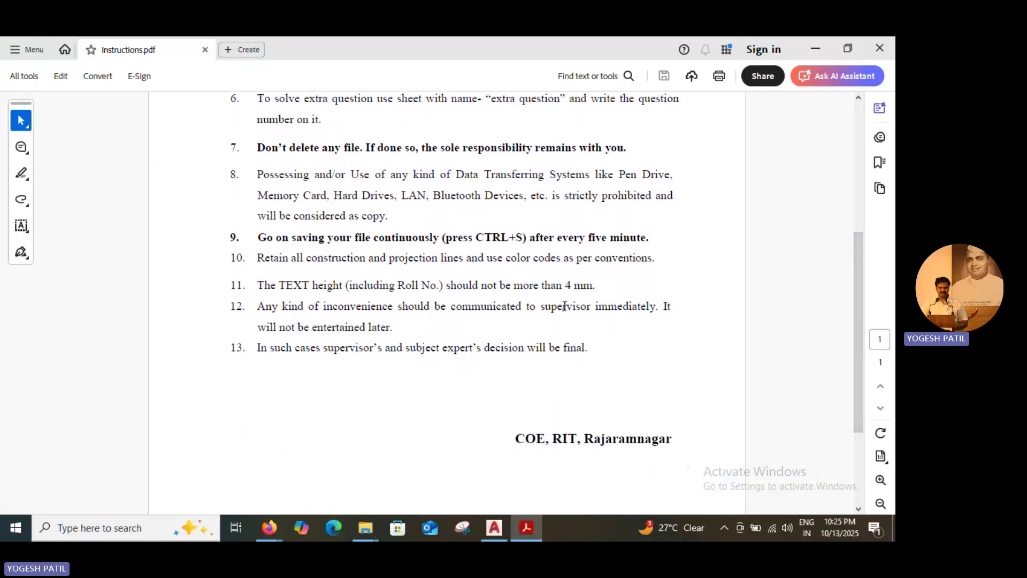
left_click(887, 47)
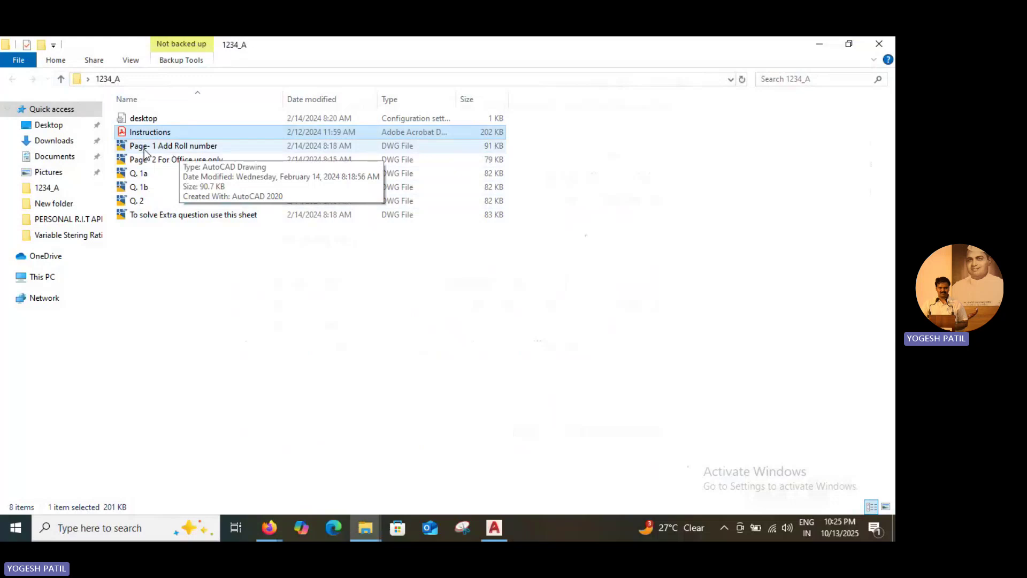
- Open the "Page- 1 Add Roll number" drawing and add the student's roll number after "Roll No./PRN-"
double_click(178, 149)
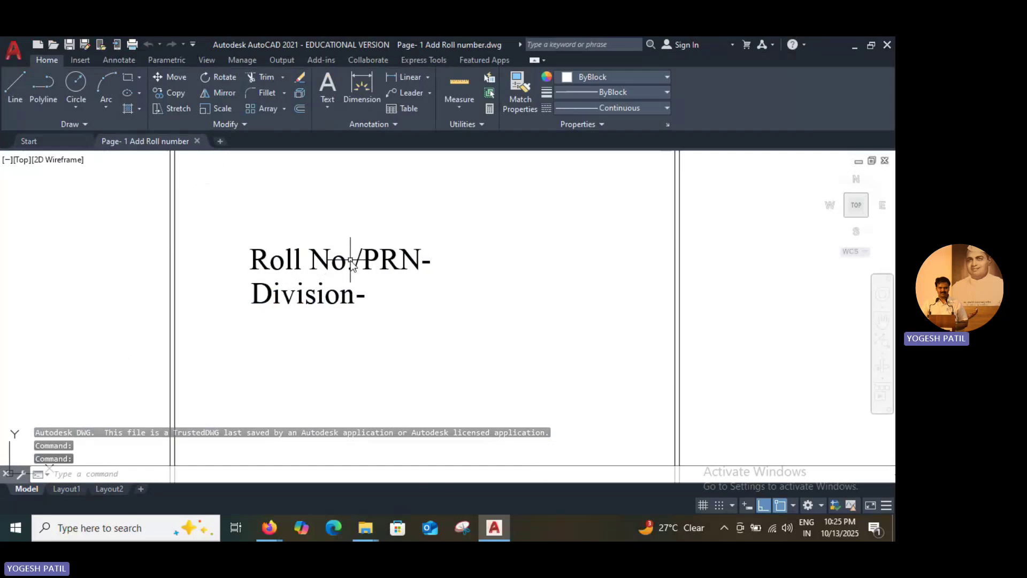
mouse_move(385, 259)
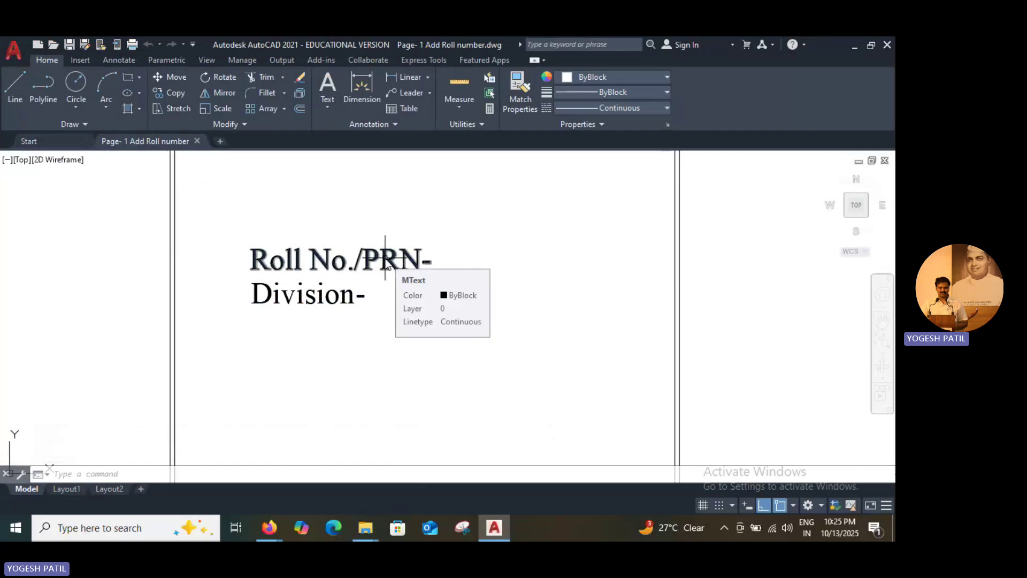
left_click(386, 258)
double_click(387, 265)
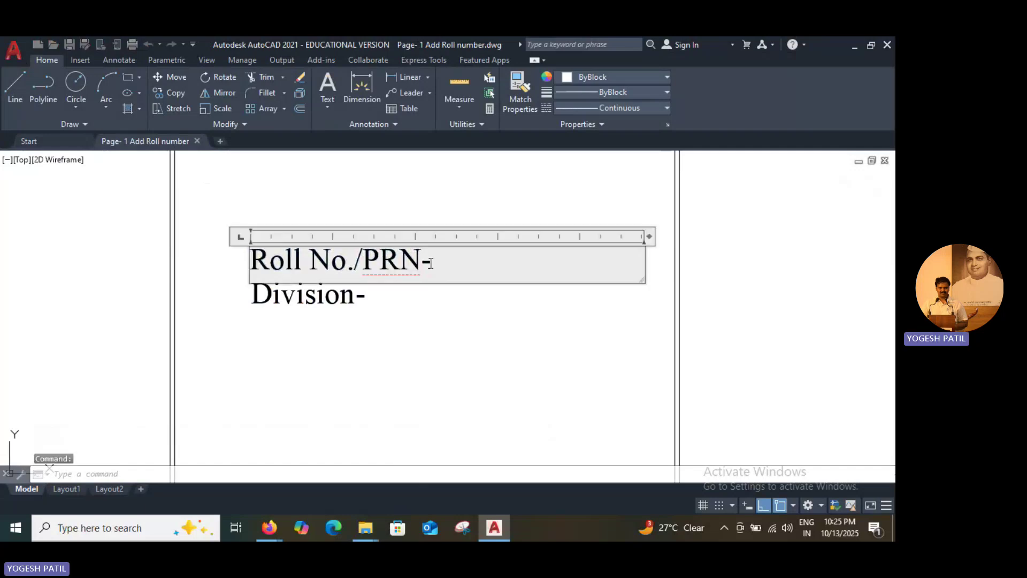
type("1234")
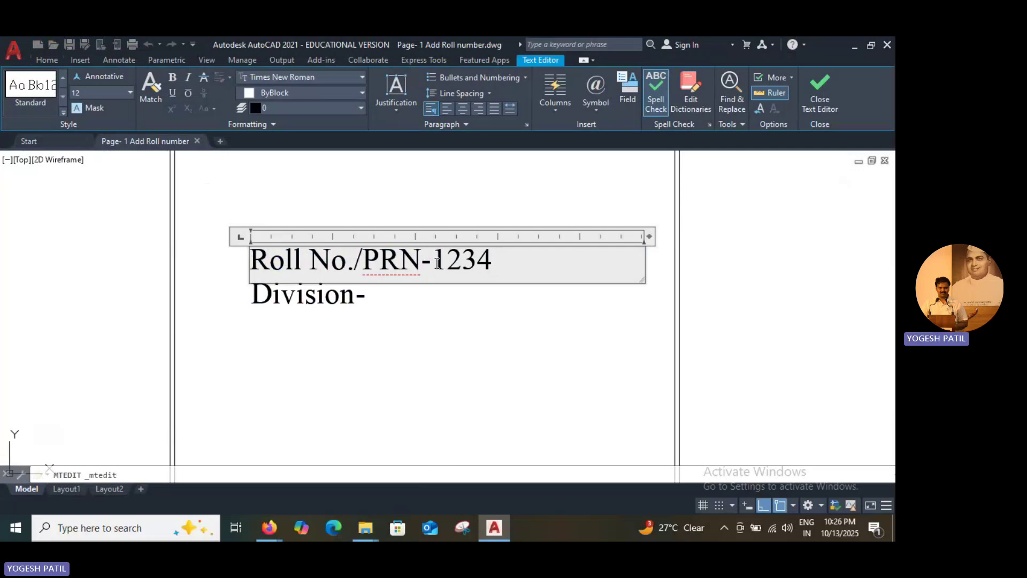
left_click(372, 319)
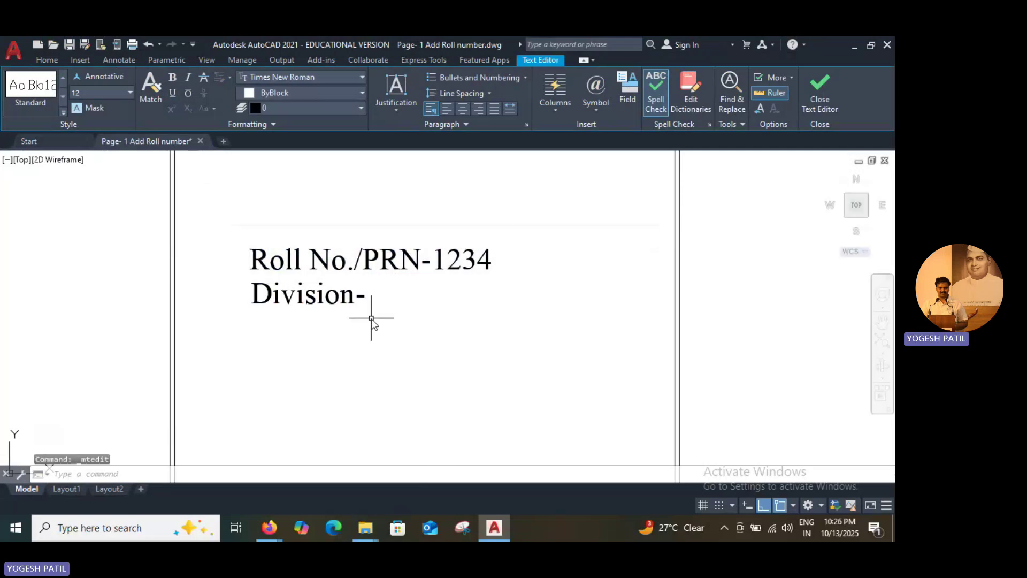
- Add the division letter A after "Division-" in the text below the roll number
left_click(339, 300)
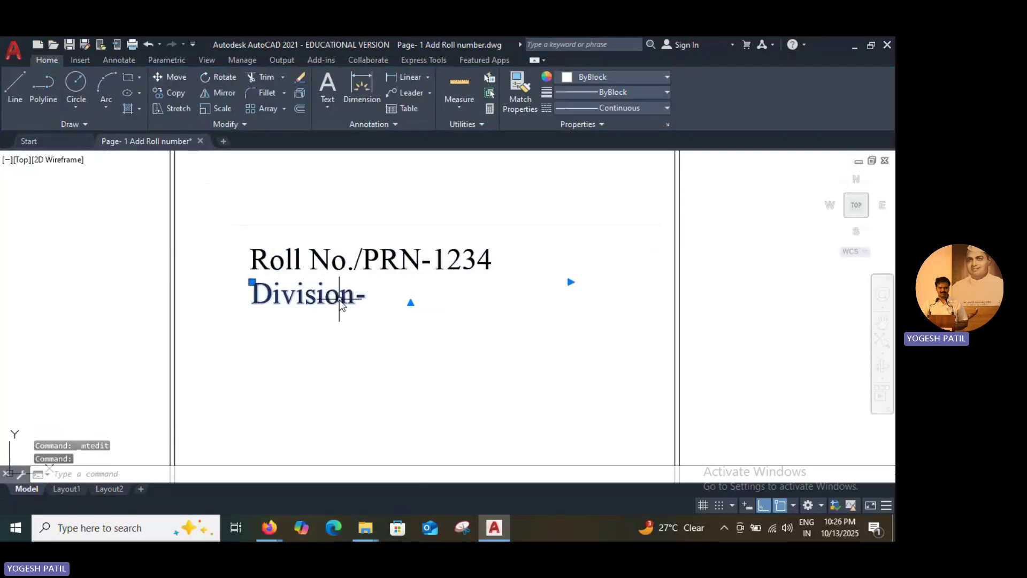
double_click(339, 299)
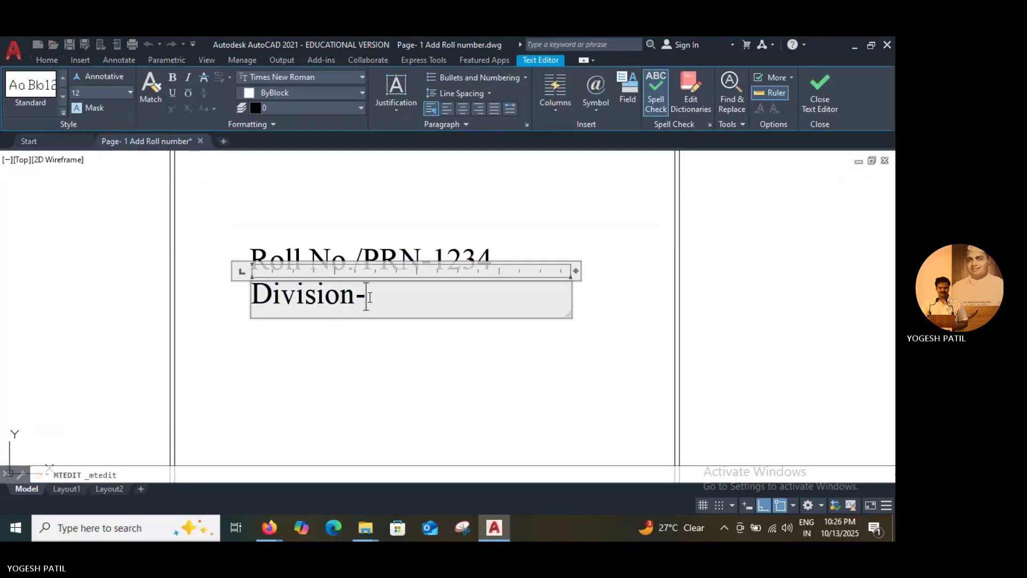
type("A")
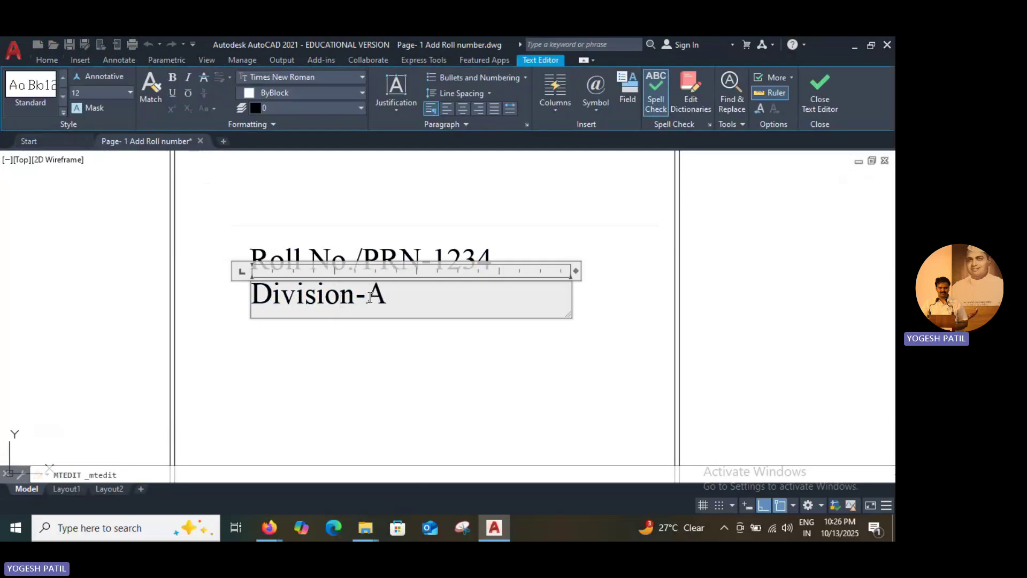
left_click(377, 375)
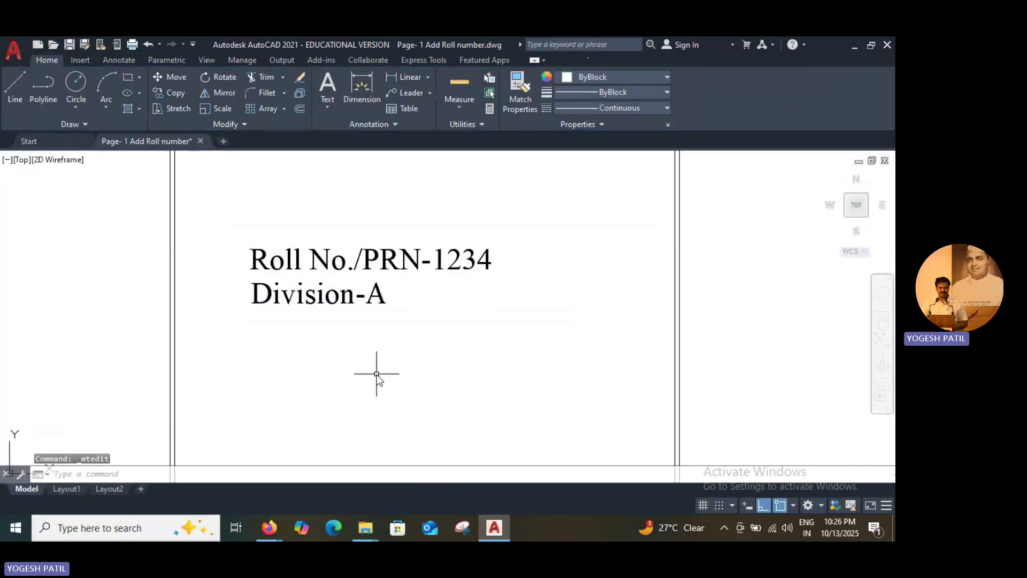
- Save the "Page- 1 Add Roll number" drawing, close it, and return to the renamed folder
left_click(70, 44)
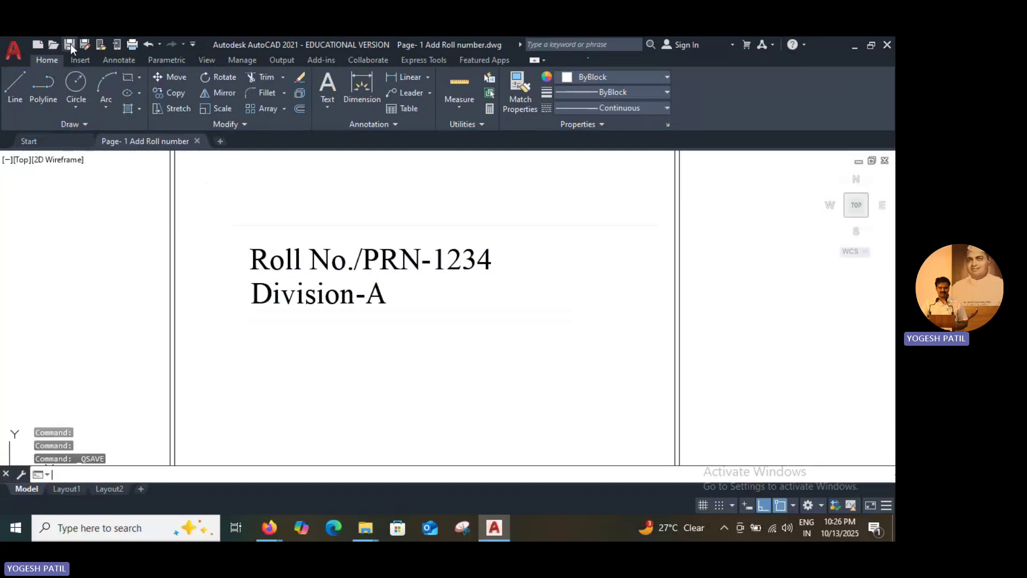
left_click(14, 51)
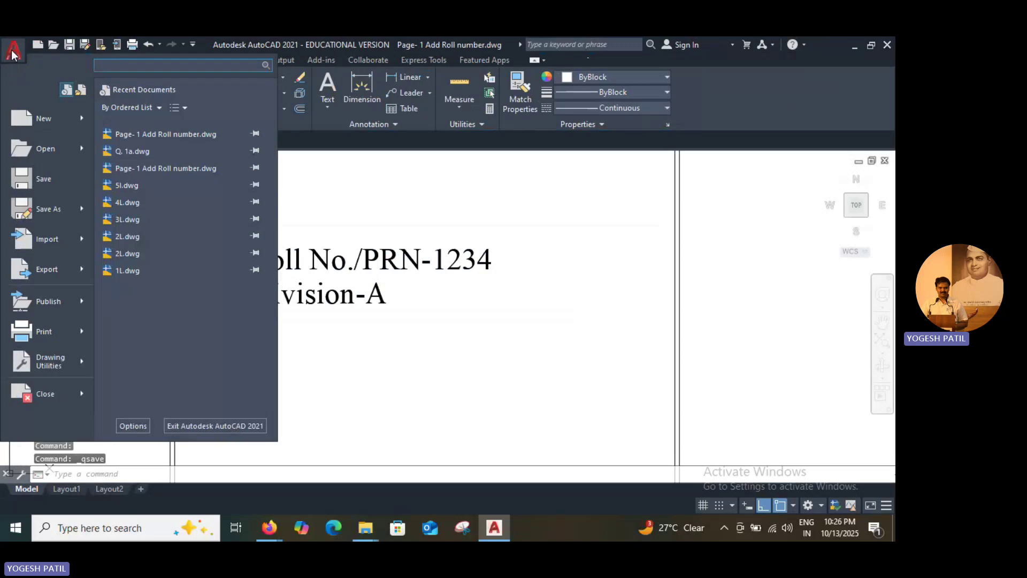
left_click(35, 179)
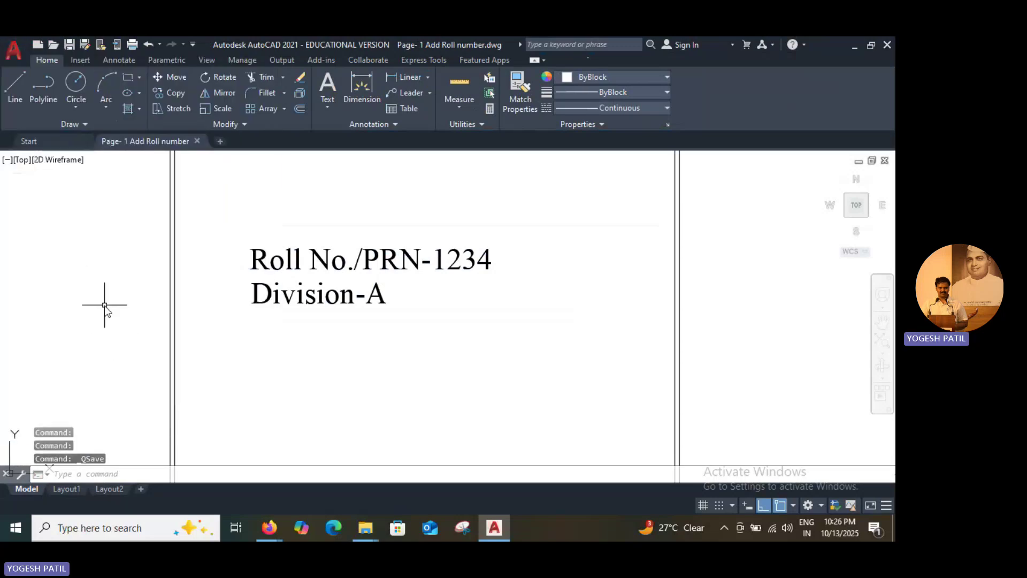
key("ctrl+s")
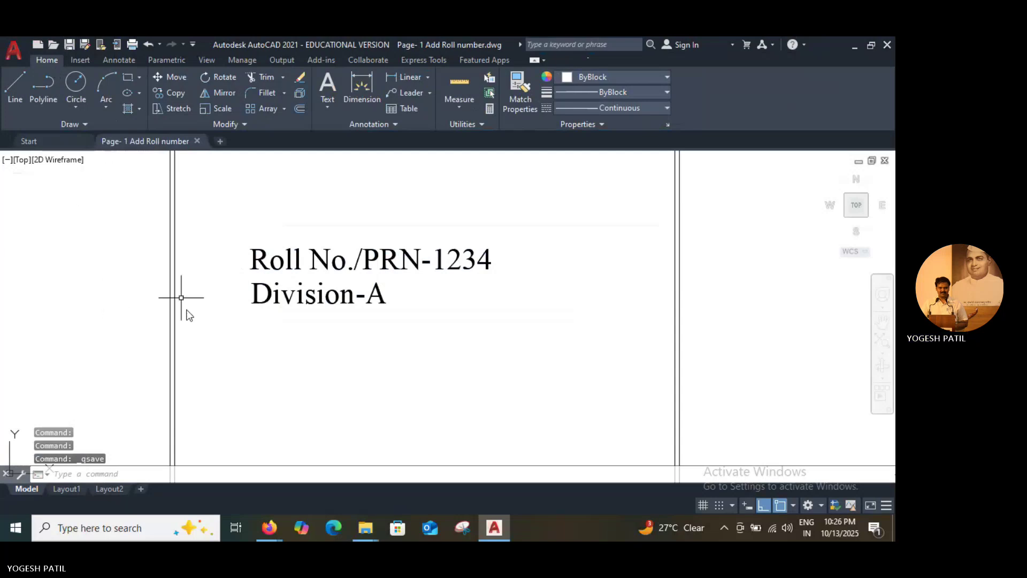
left_click(69, 44)
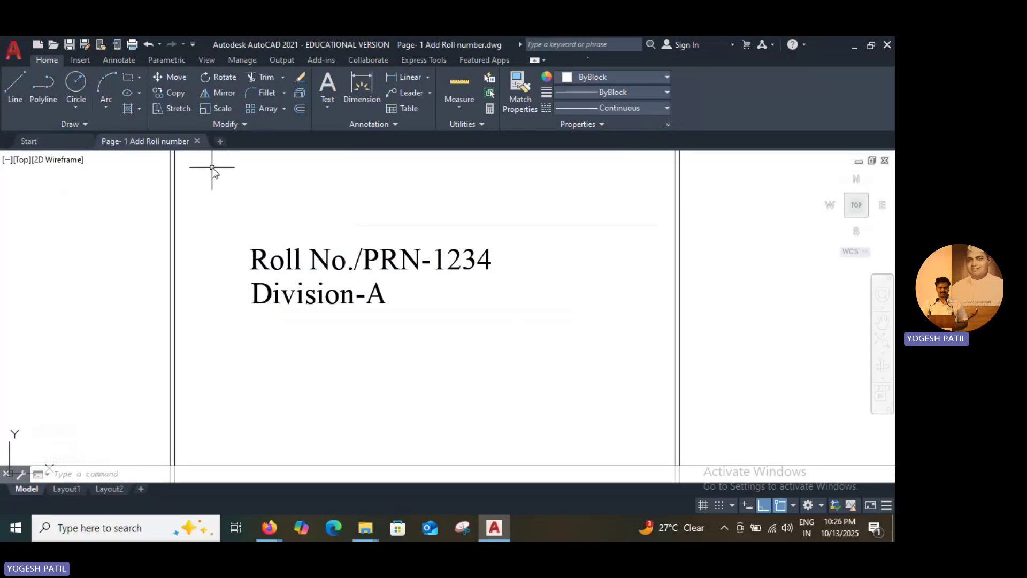
left_click(197, 140)
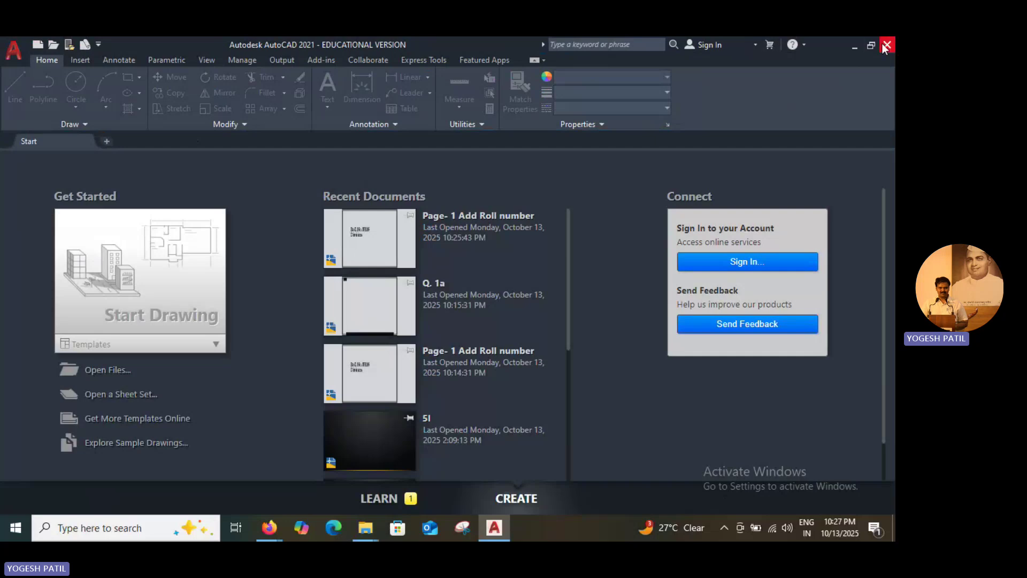
left_click(859, 46)
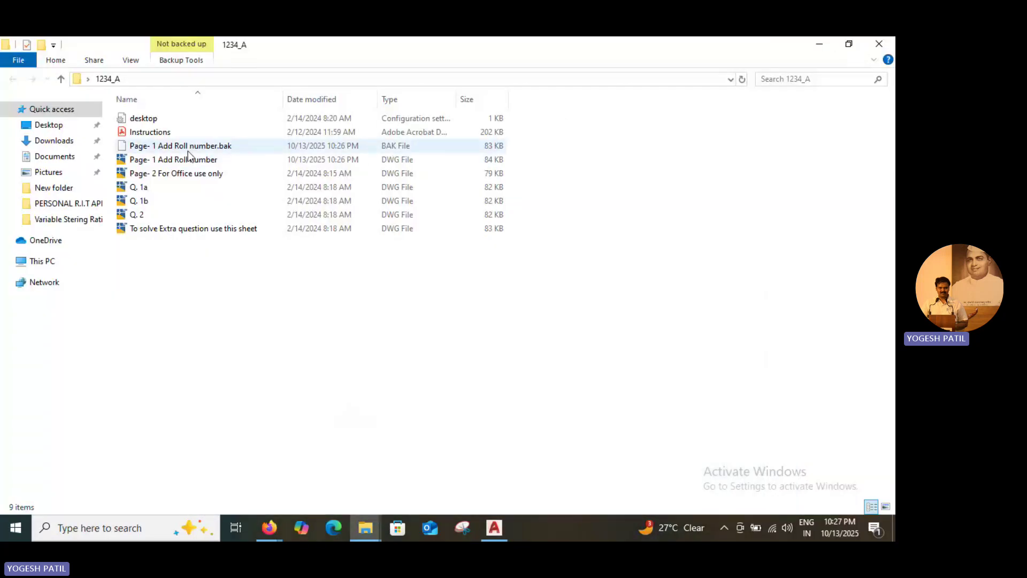
- View the "Page- 2 For Office use only" drawing, close it, and return to the folder
double_click(194, 174)
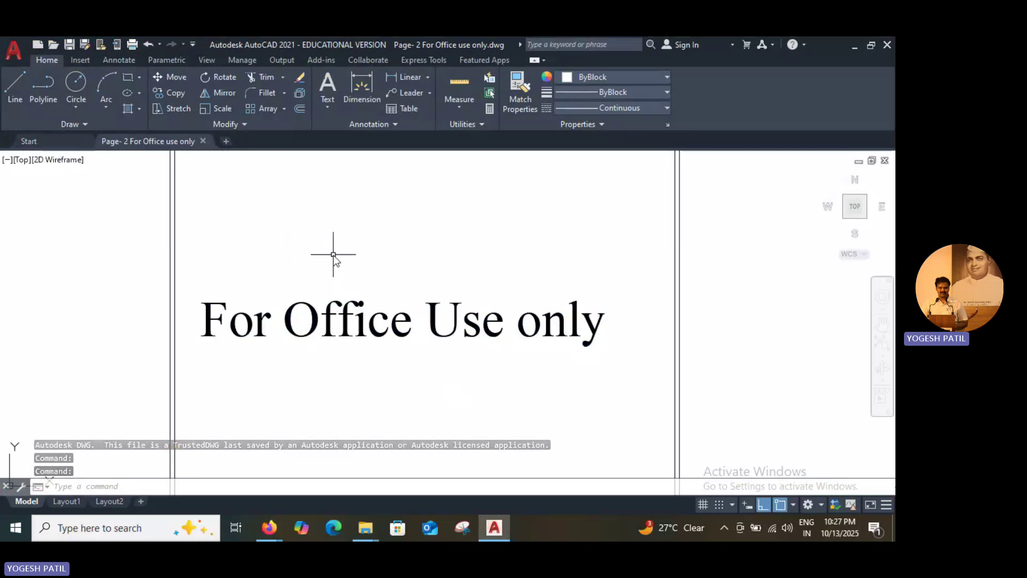
left_click(203, 142)
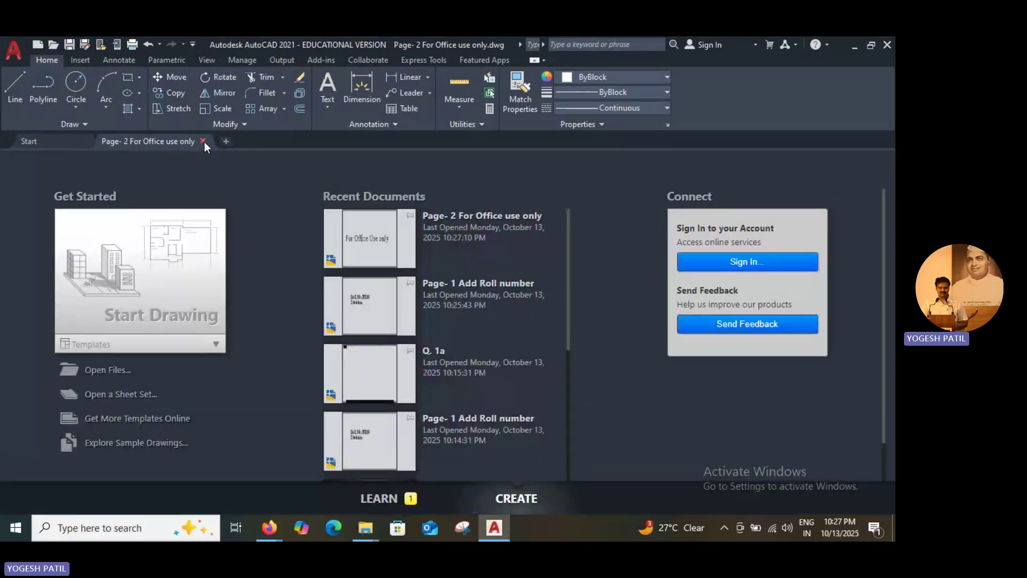
left_click(852, 47)
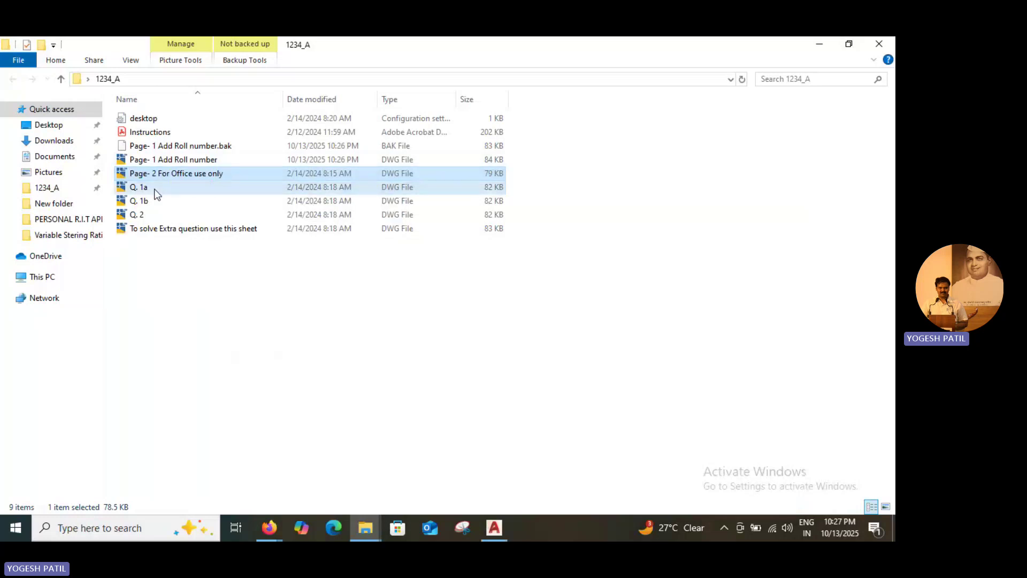
- Open the "Q. 1a" drawing and start modifying its ISO-25 dimension style with DIMSTYLE
double_click(154, 190)
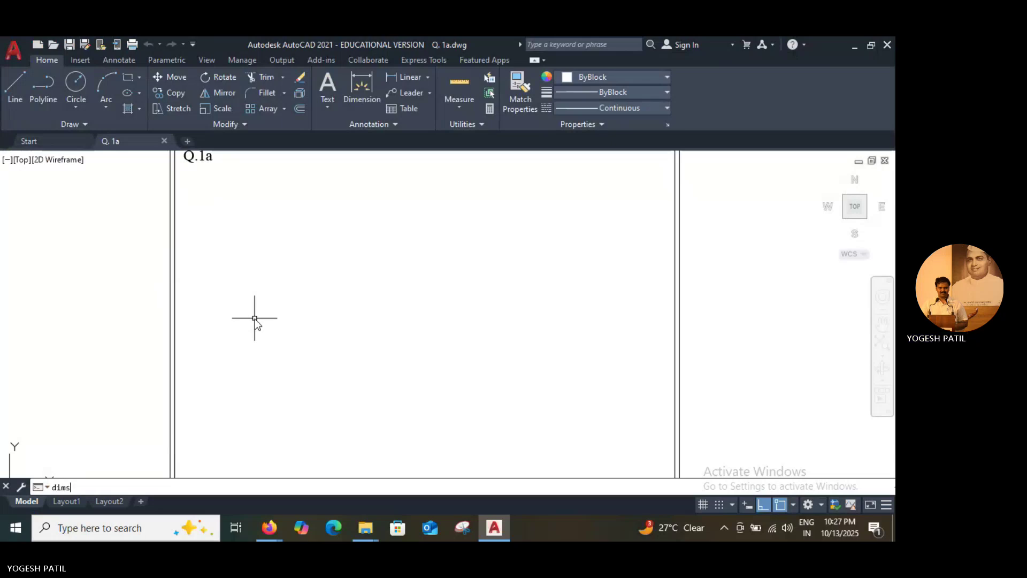
type("styLE")
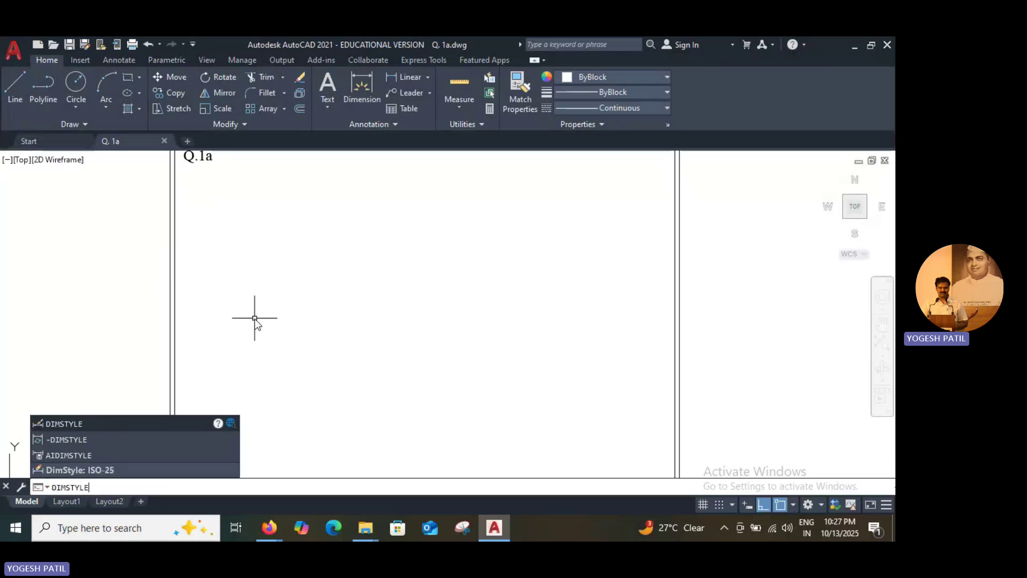
key("Return")
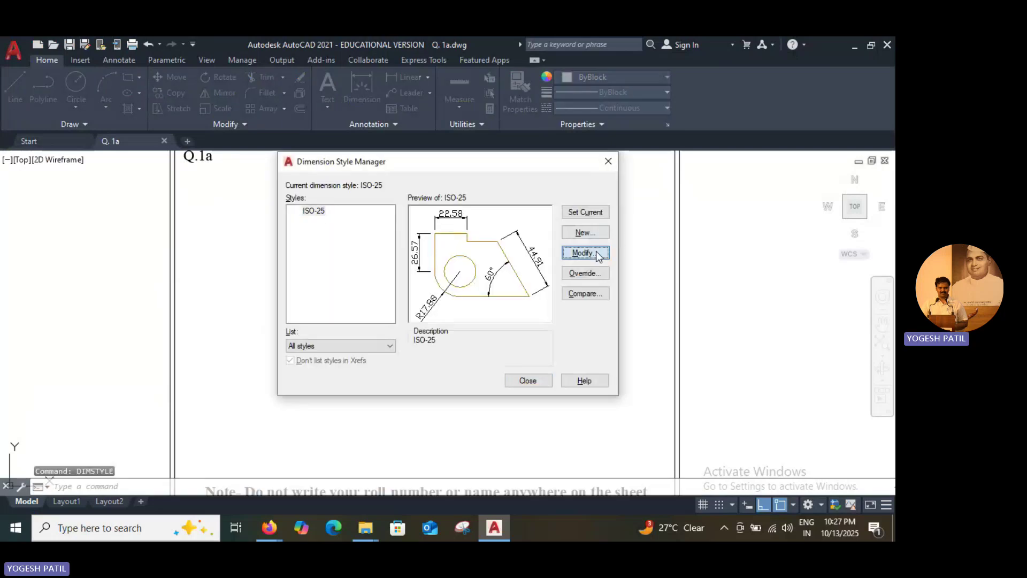
left_click(596, 251)
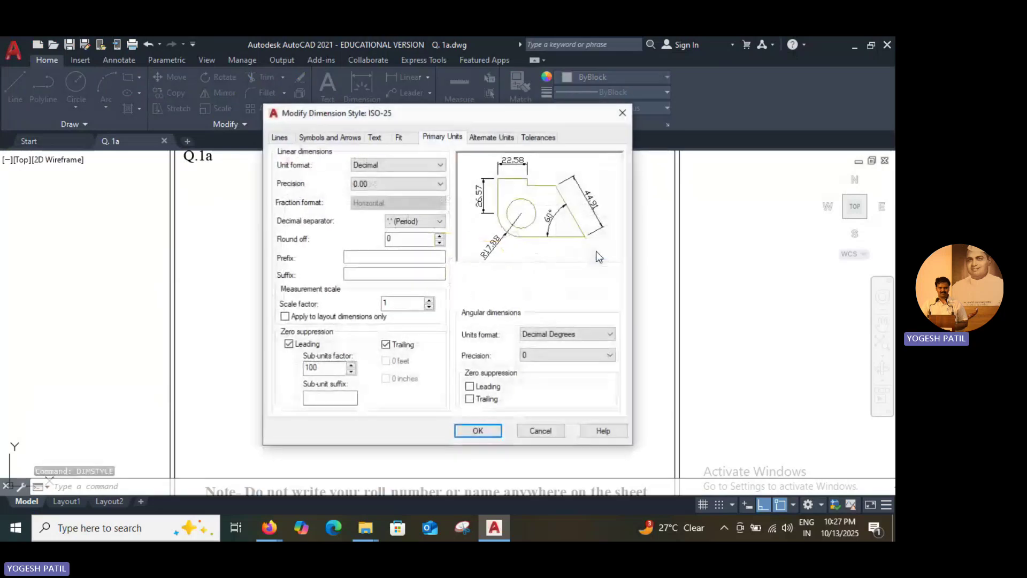
- Set the extension line color of the dimension style to index color 9
left_click(280, 138)
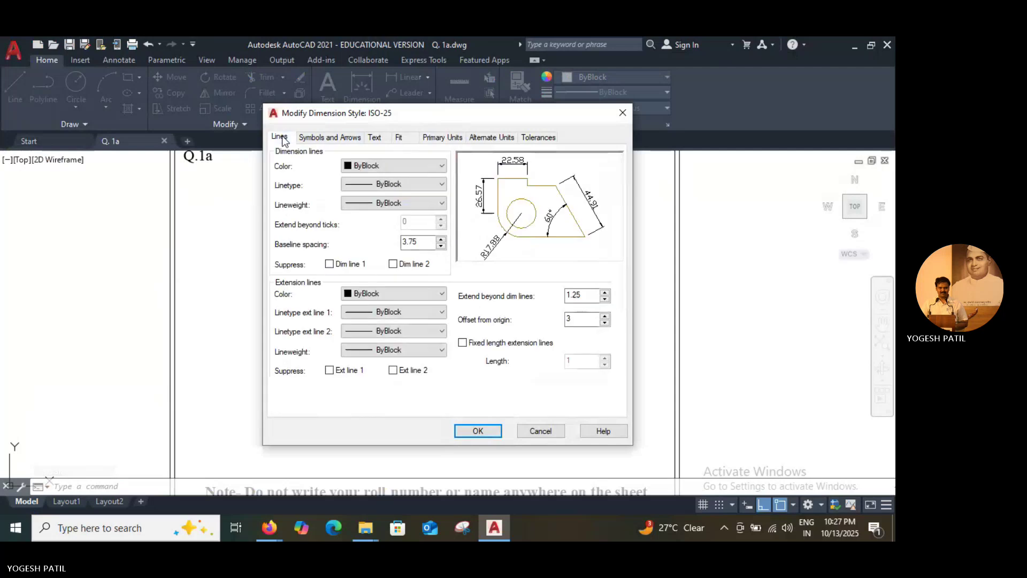
left_click(431, 295)
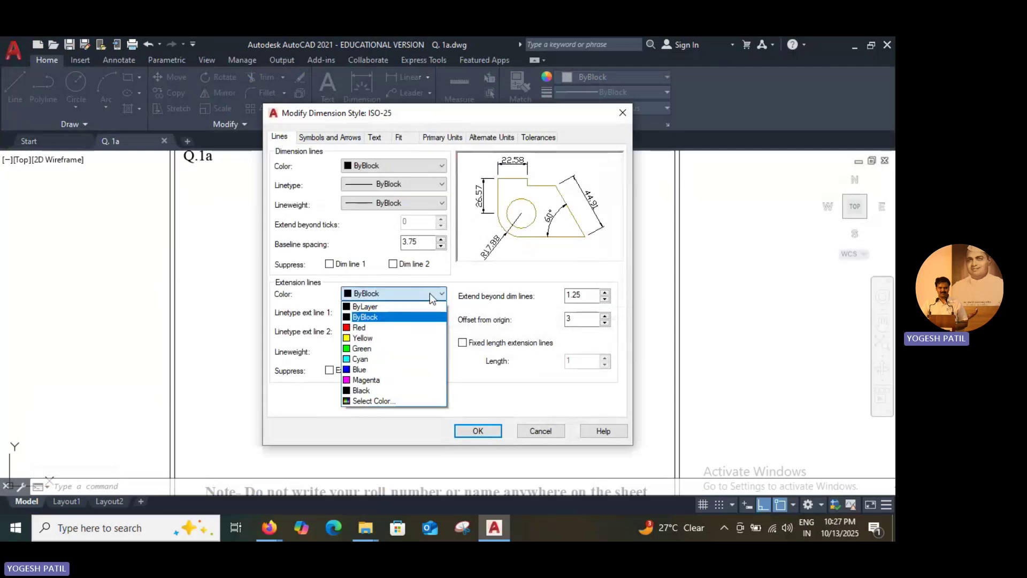
left_click(353, 401)
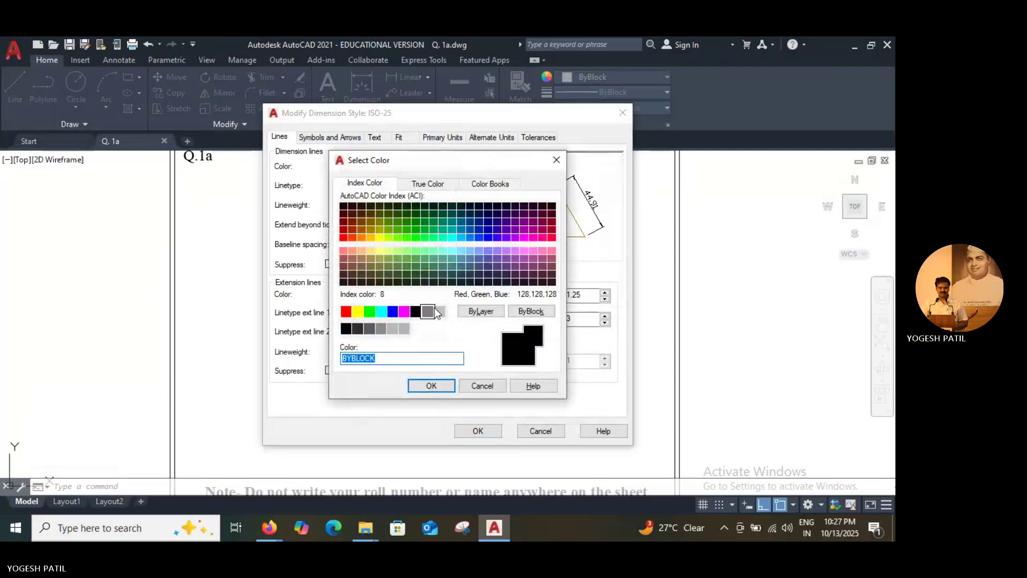
left_click(444, 313)
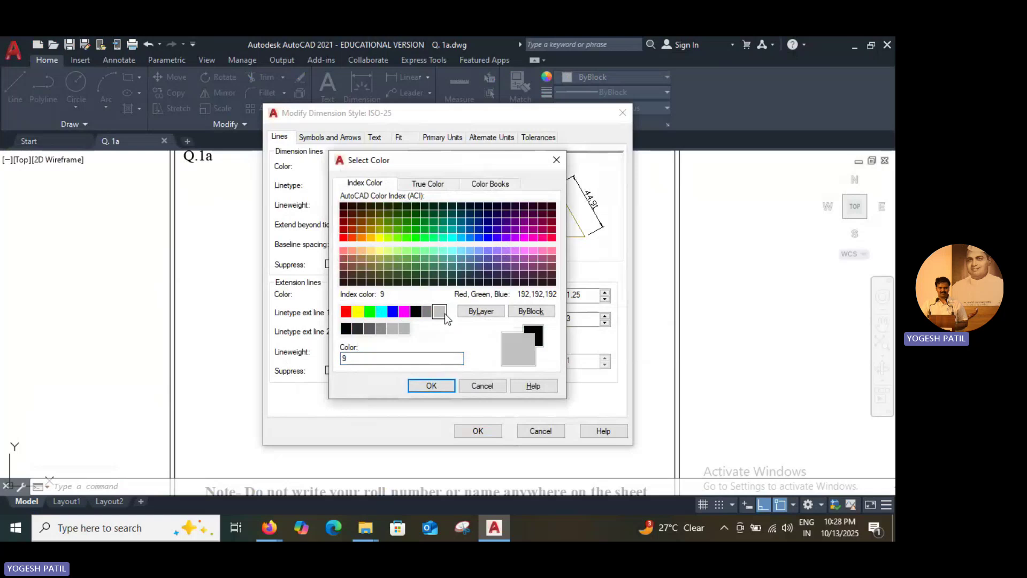
left_click(442, 386)
- Set the arrow size of the ISO-25 dimension style to 3.5
left_click(325, 135)
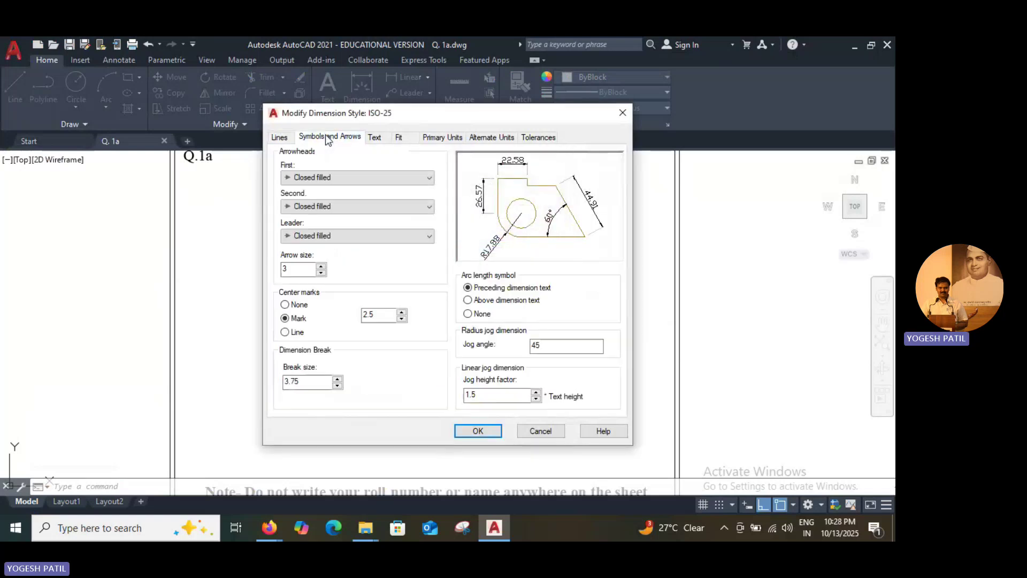
left_click(293, 270)
type(".5")
- Set the precision of linear dimensions to 0 in the dimension style's primary units
left_click(375, 138)
left_click(417, 234)
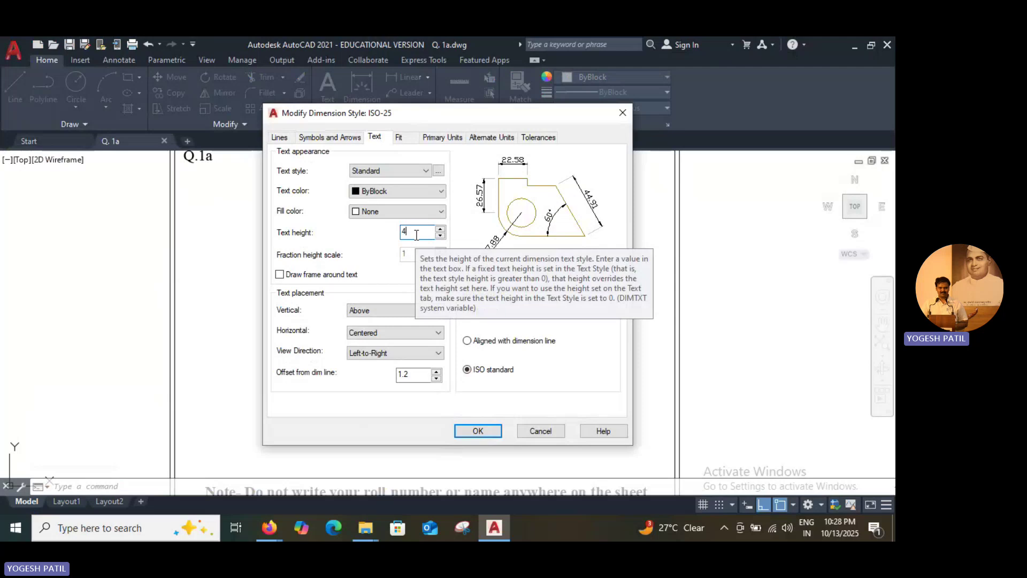
left_click(453, 138)
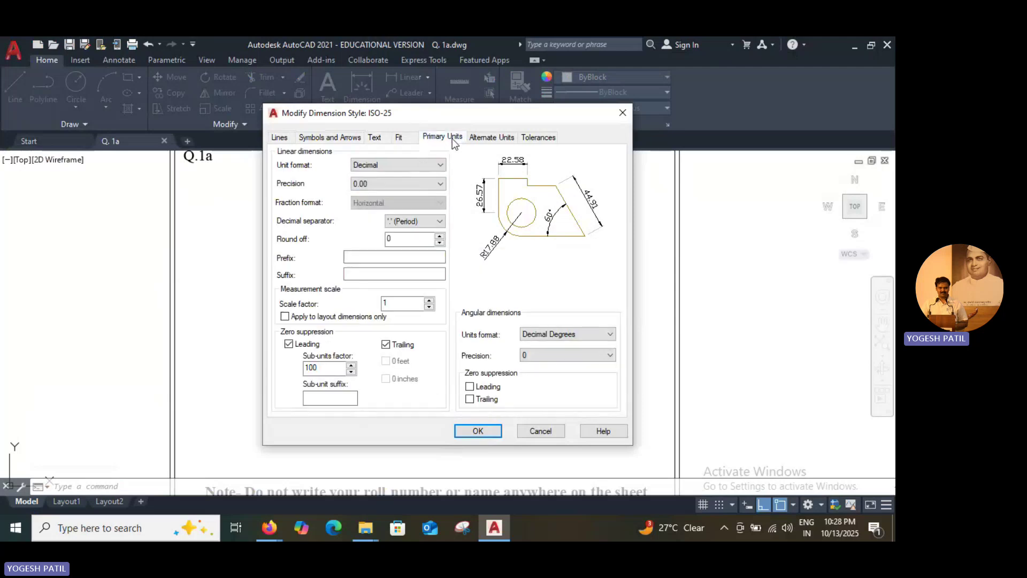
left_click(378, 184)
left_click(367, 196)
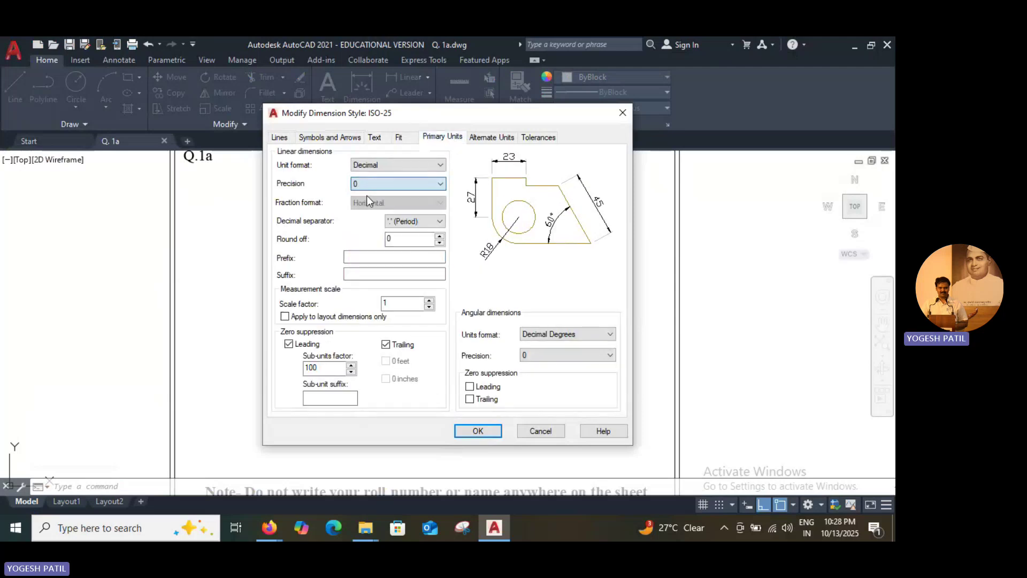
- Set the text height of the ISO-25 dimension style to 3.5
left_click(375, 138)
type("4")
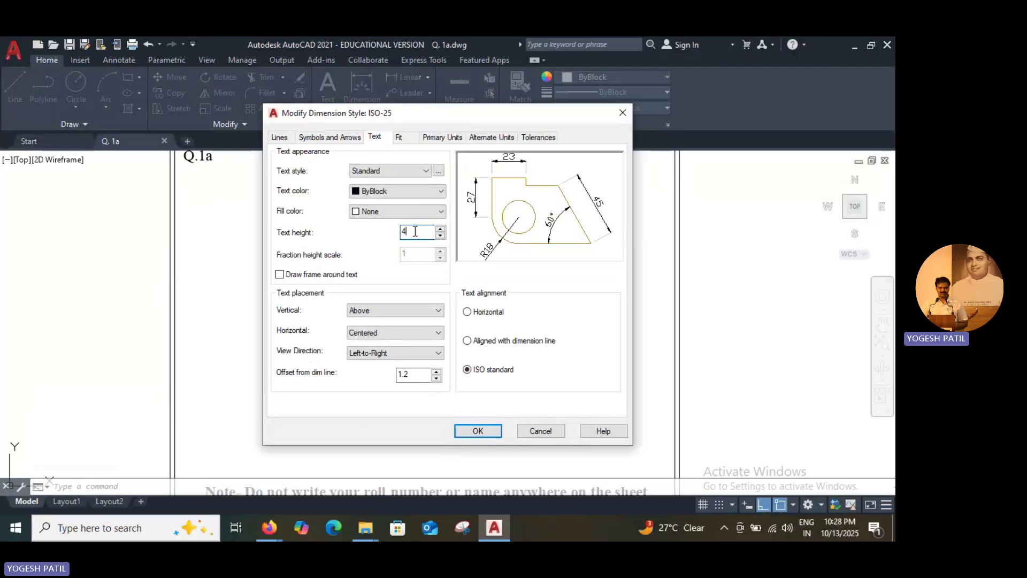
type("3.5")
- Check the primary units, accept the dimension style changes, and save the "Q. 1a" drawing
left_click(440, 137)
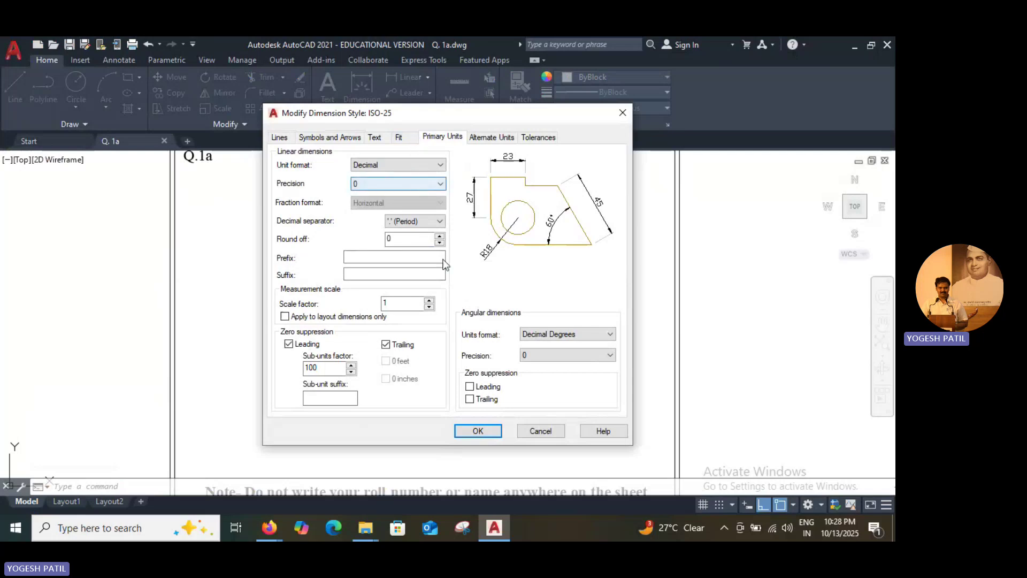
left_click(477, 431)
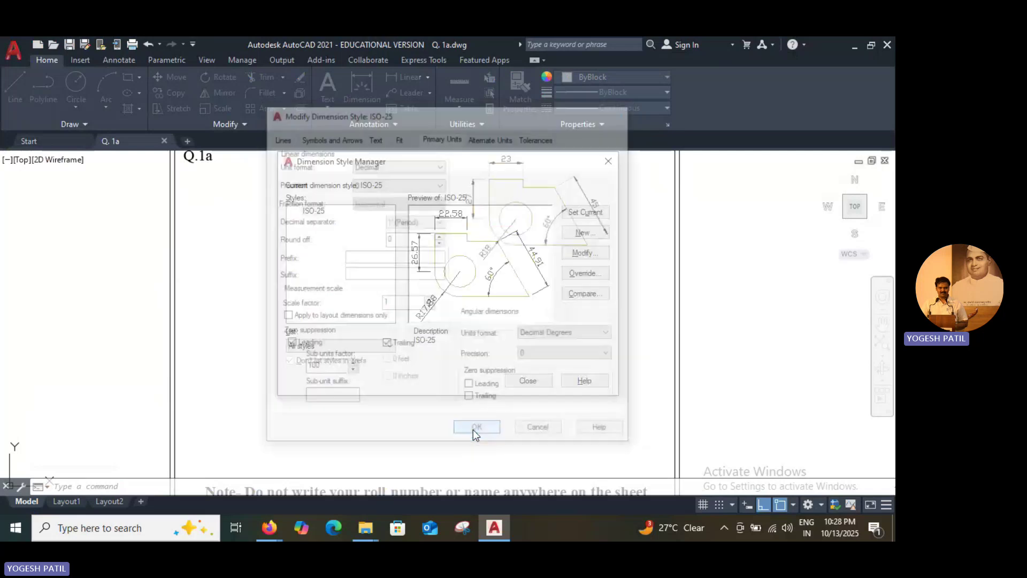
left_click(526, 385)
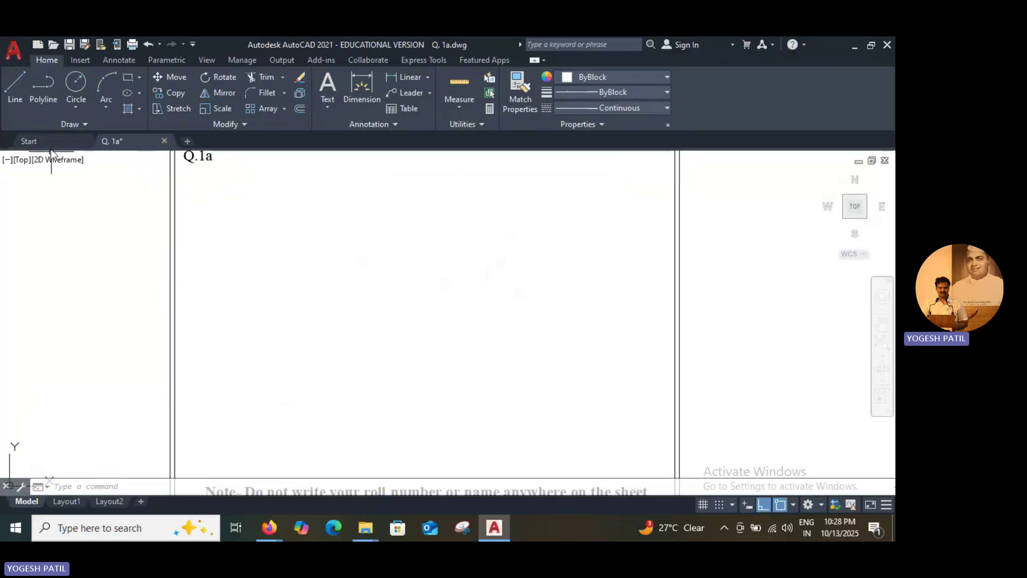
left_click(71, 43)
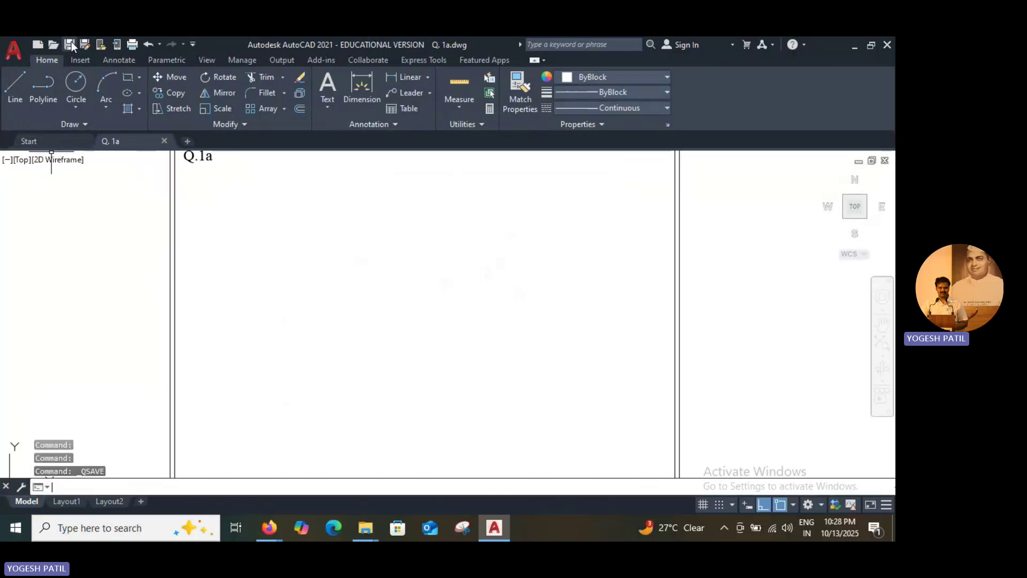
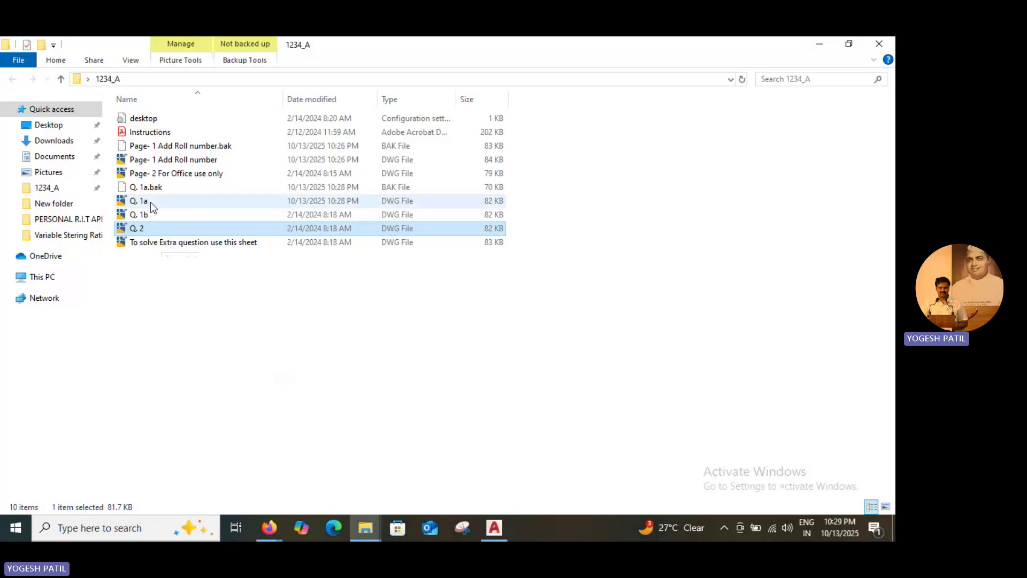
- Open the "To solve Extra question use this sheet" drawing and change its question label to "Q.1c-"
double_click(154, 245)
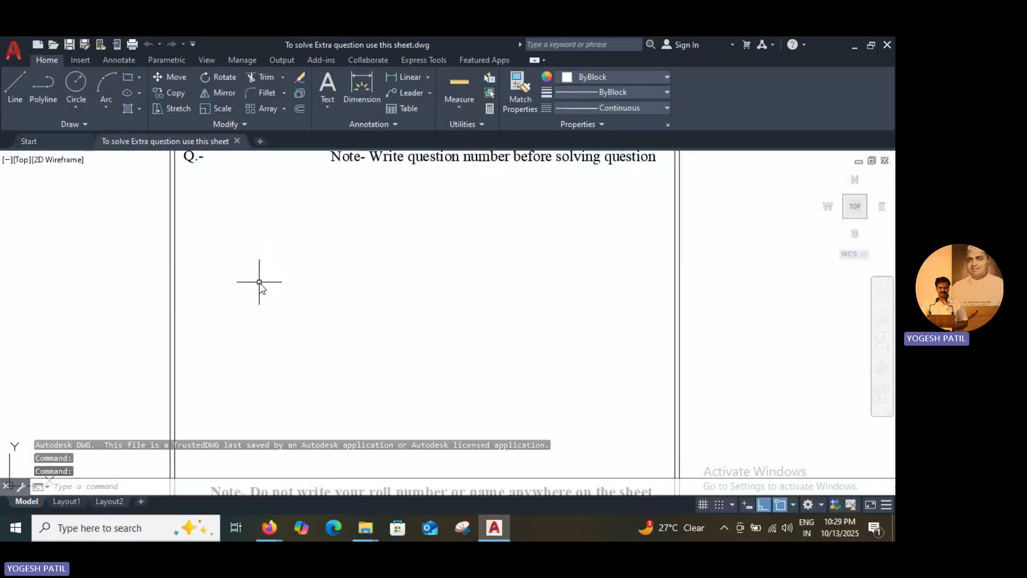
left_click(190, 156)
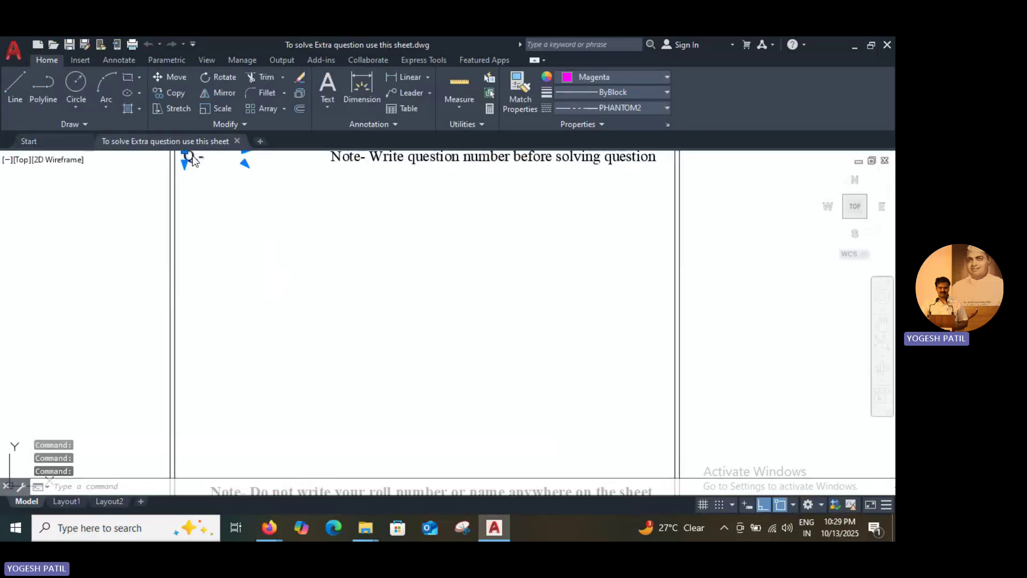
double_click(192, 159)
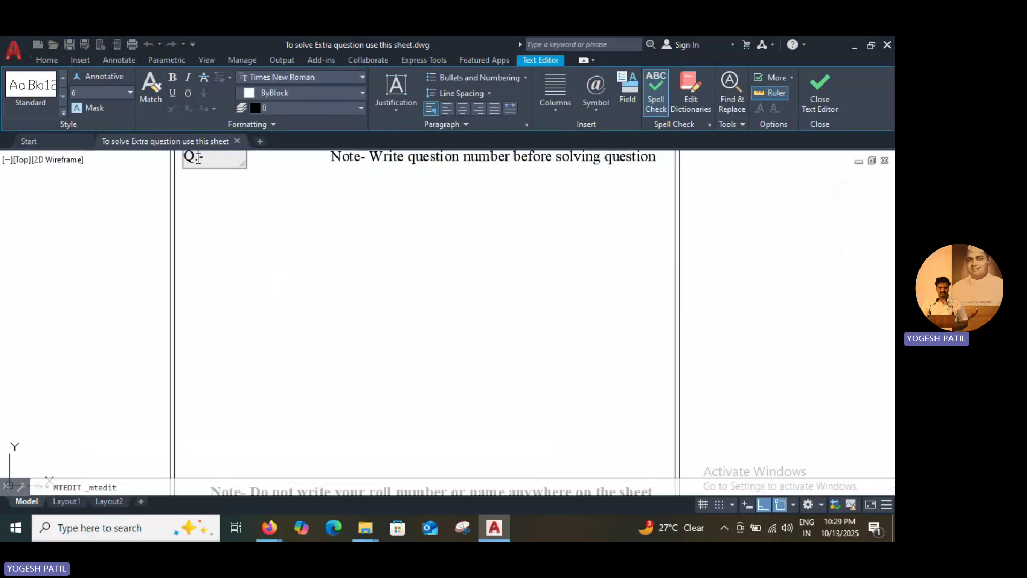
type("1c")
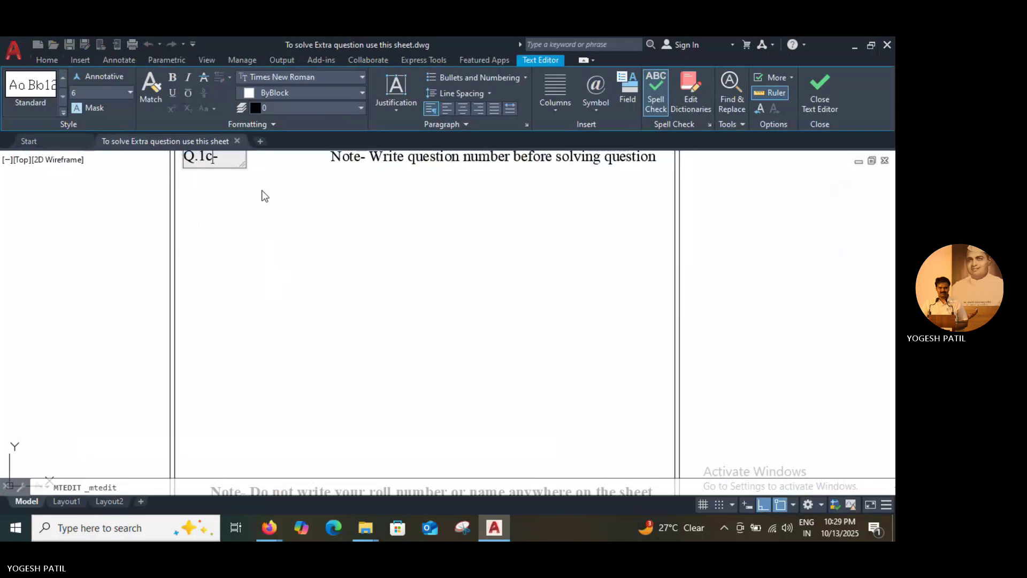
left_click(283, 251)
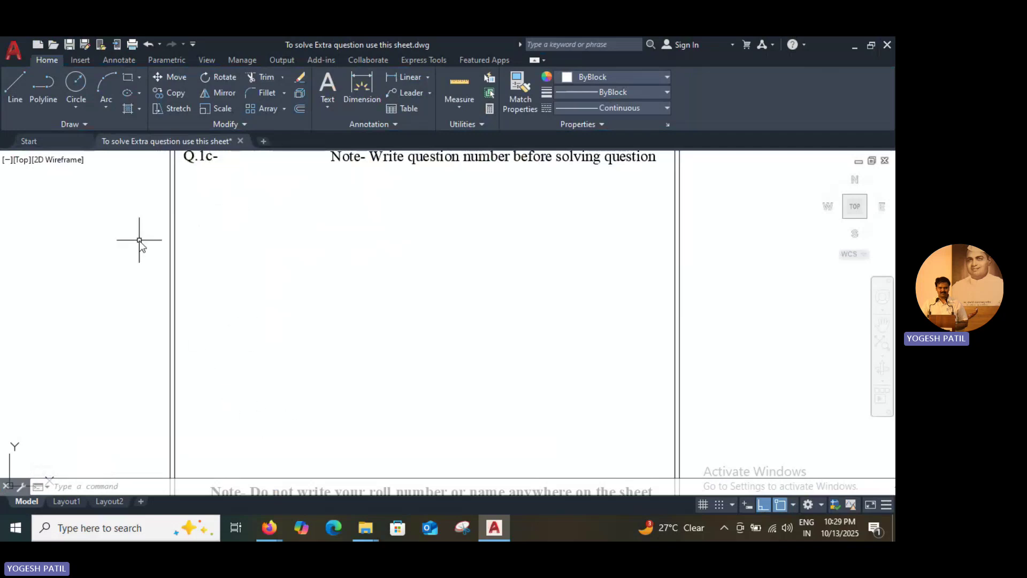
- Save and close the extra question sheet, then minimize AutoCAD to return to the exam folder
left_click(70, 42)
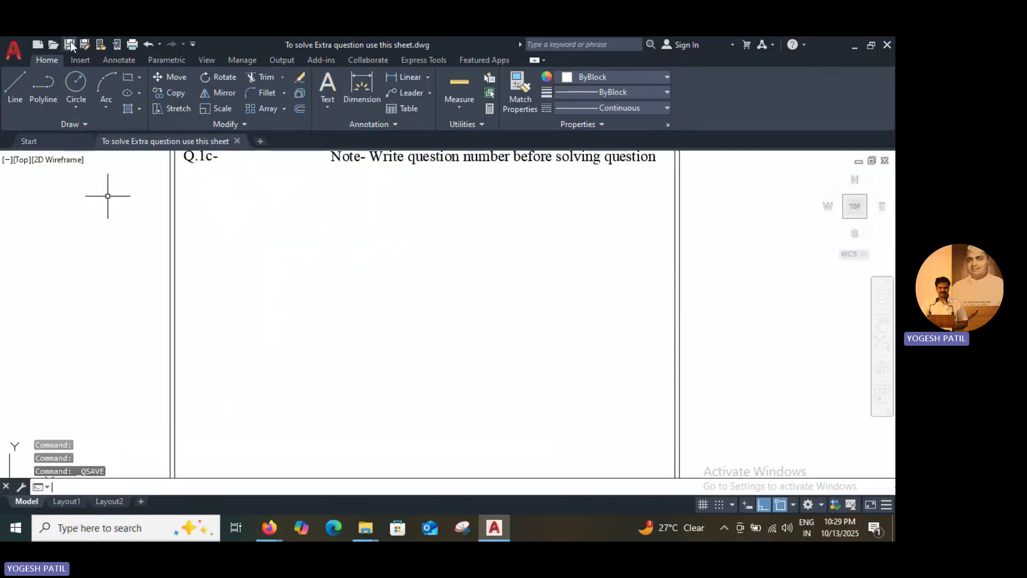
left_click(69, 43)
left_click(237, 142)
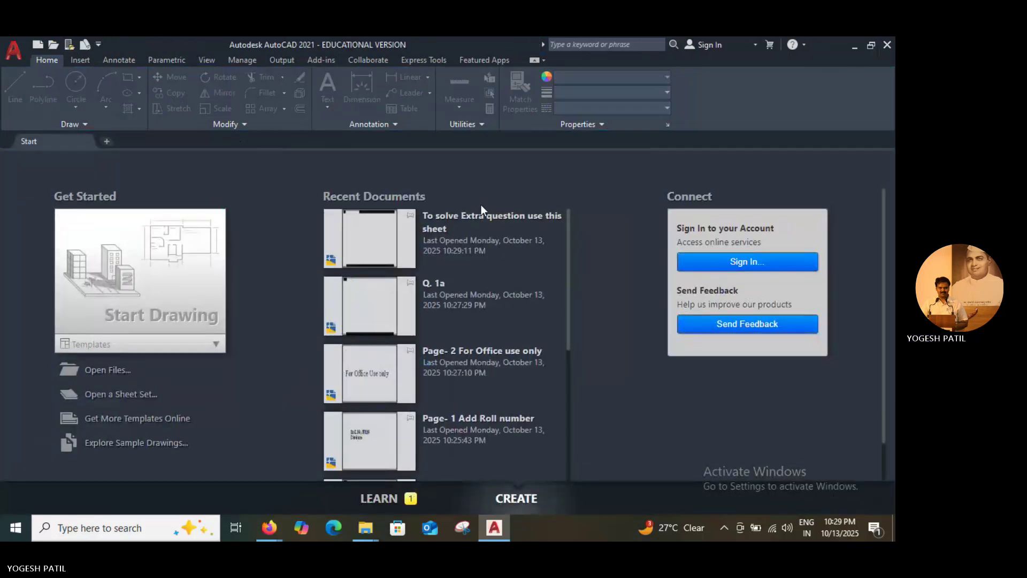
left_click(854, 45)
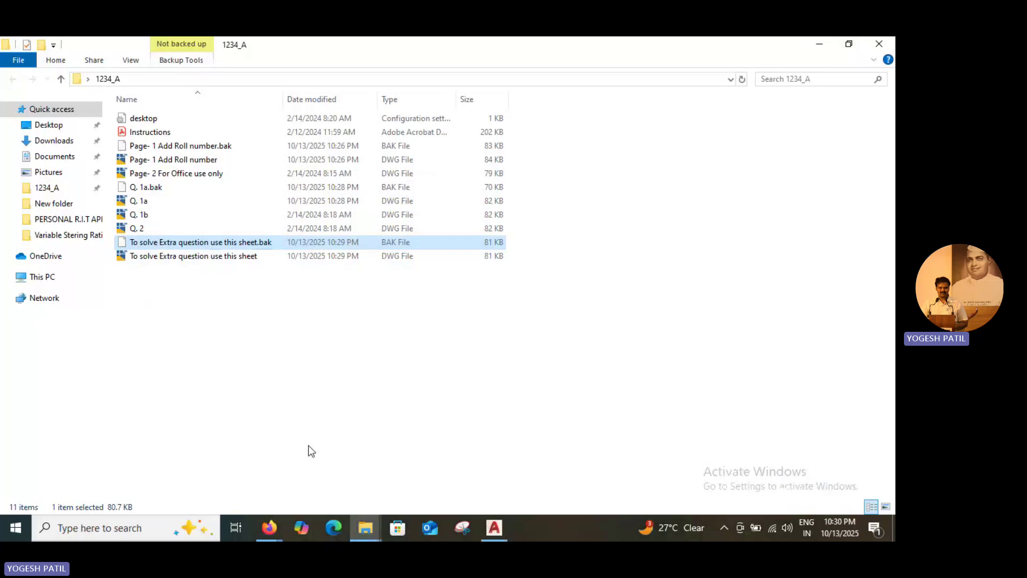
- Go up from the exam folder to the Desktop location and close the File Explorer window
left_click(597, 242)
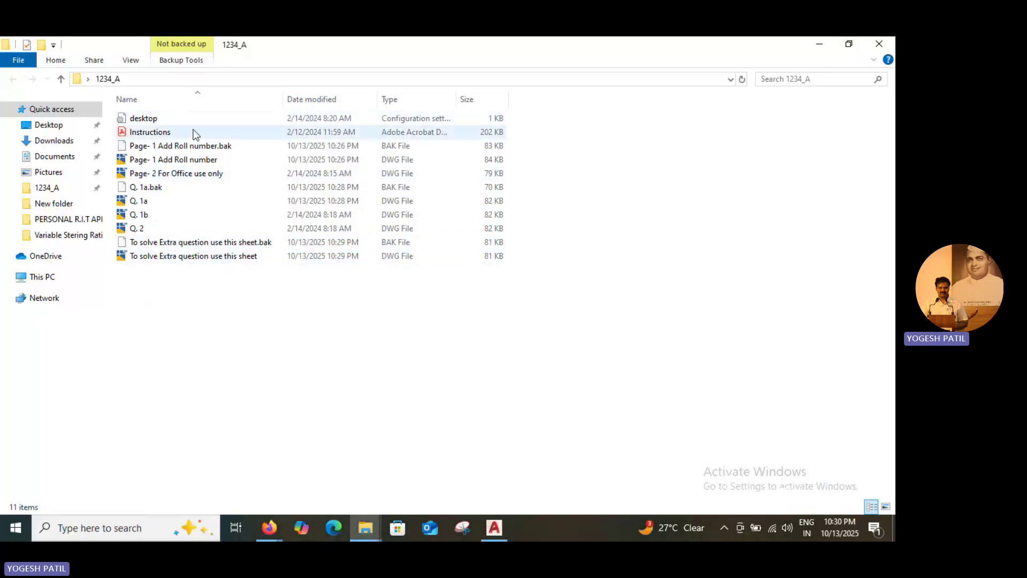
left_click(62, 79)
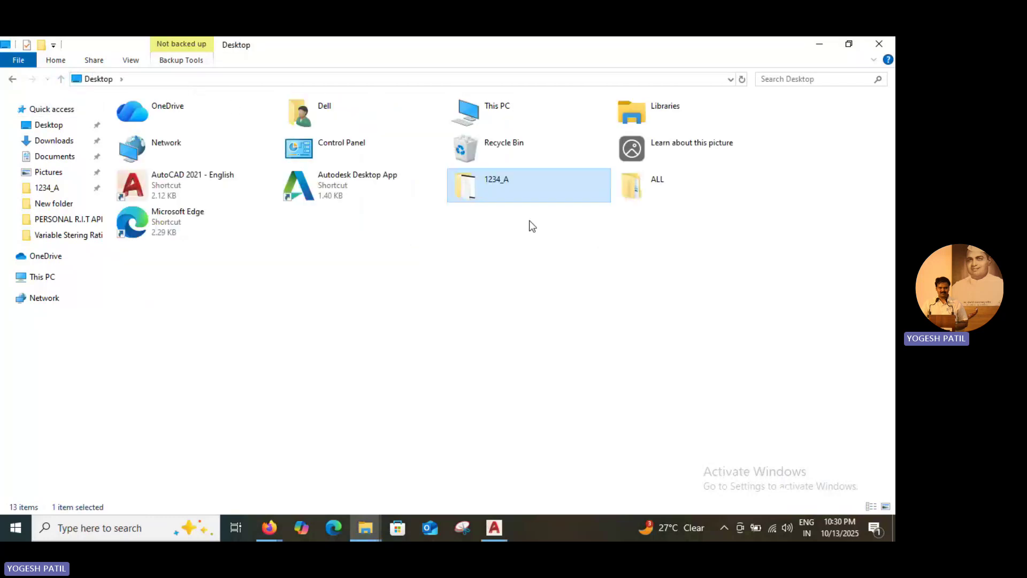
left_click(890, 44)
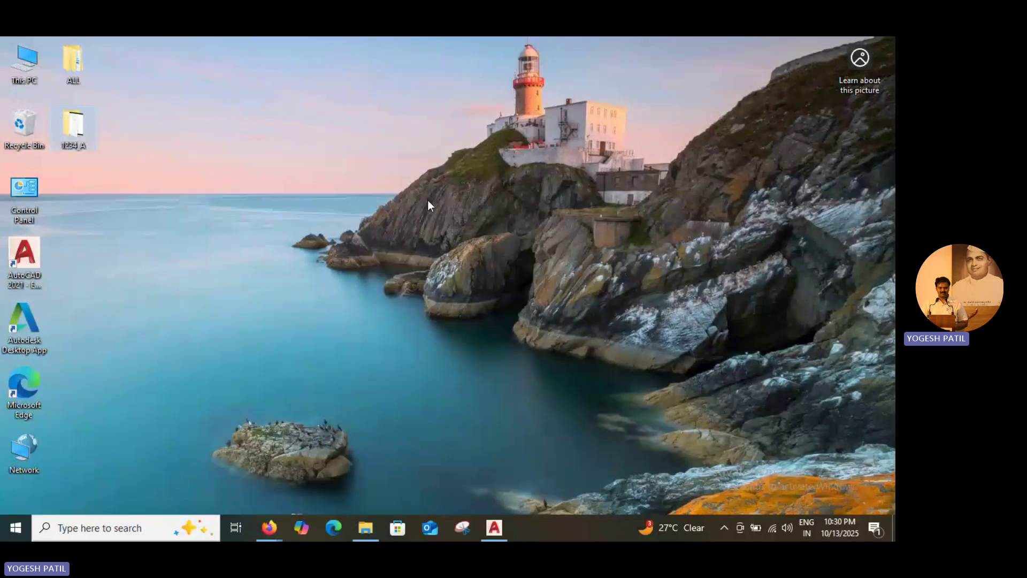